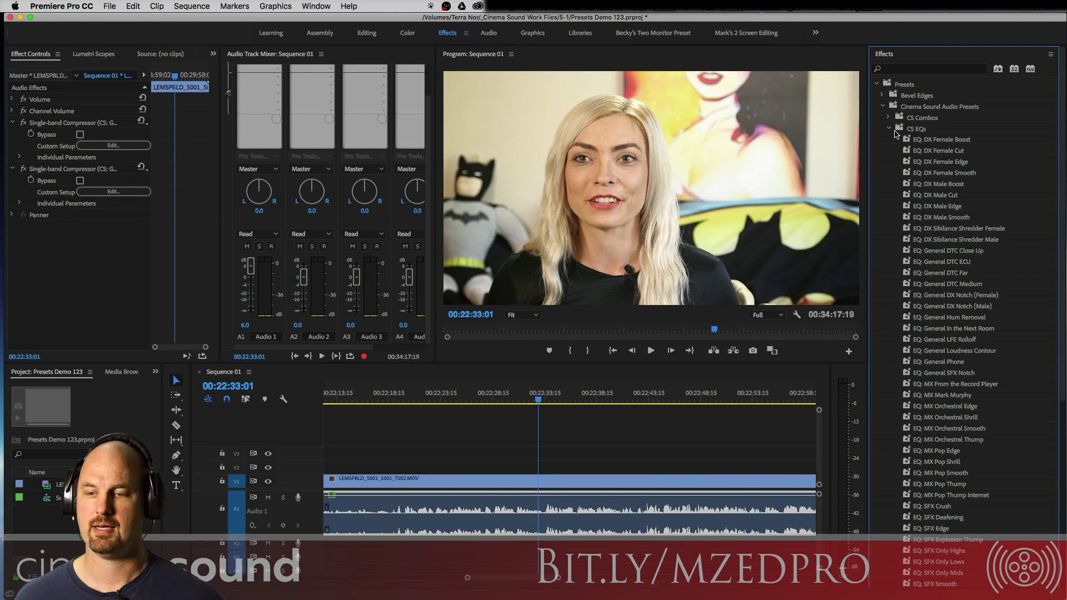
Preview the CS Combos, CS EQs and CS Expanders preset folders, leaving all three collapsed.
click(890, 129)
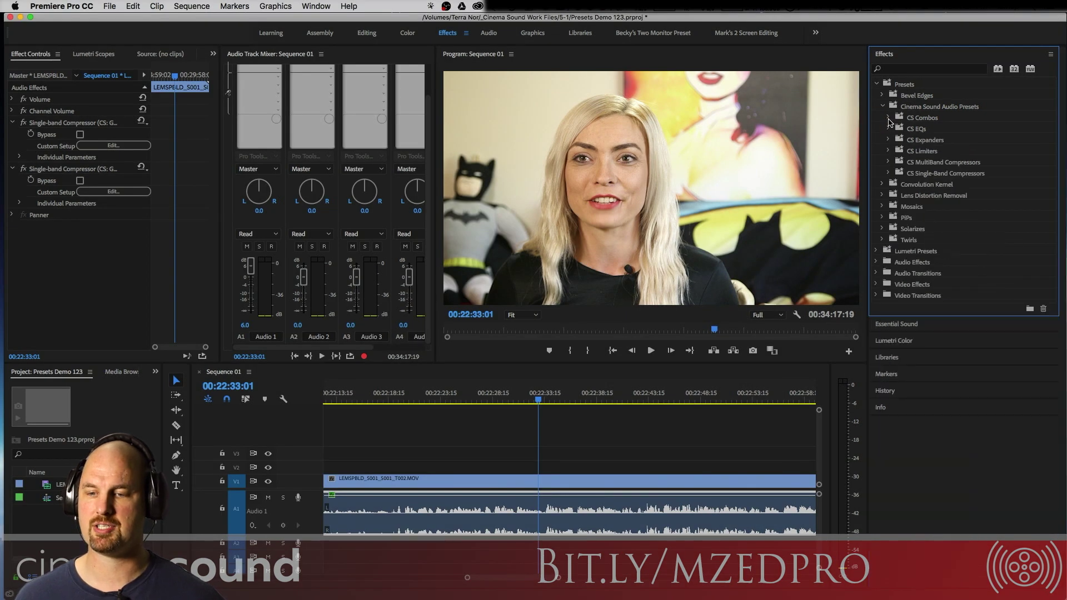
click(889, 118)
click(889, 118)
click(888, 129)
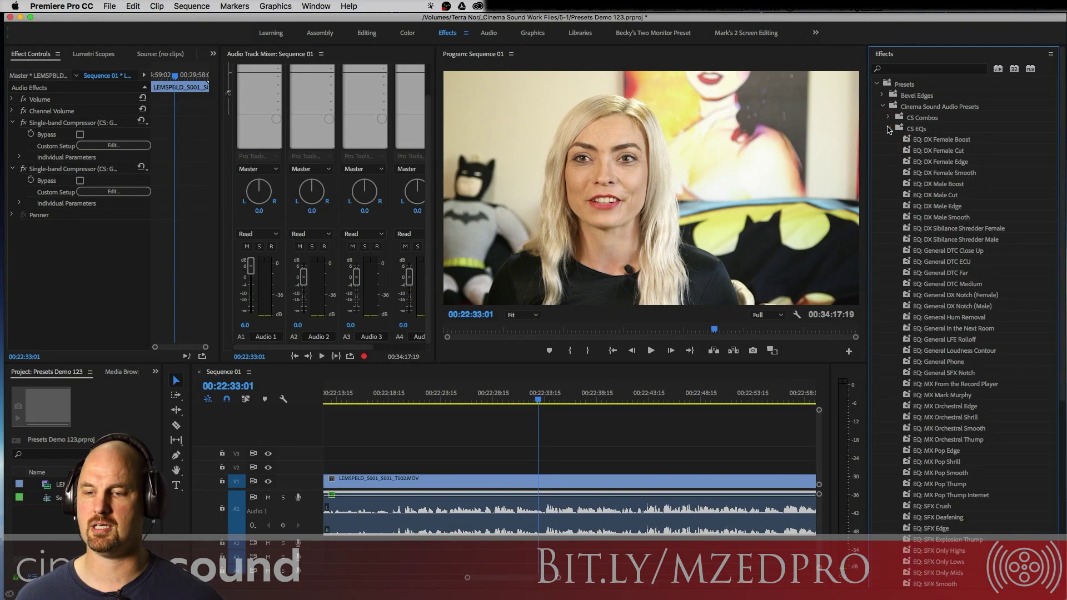
click(890, 129)
click(888, 140)
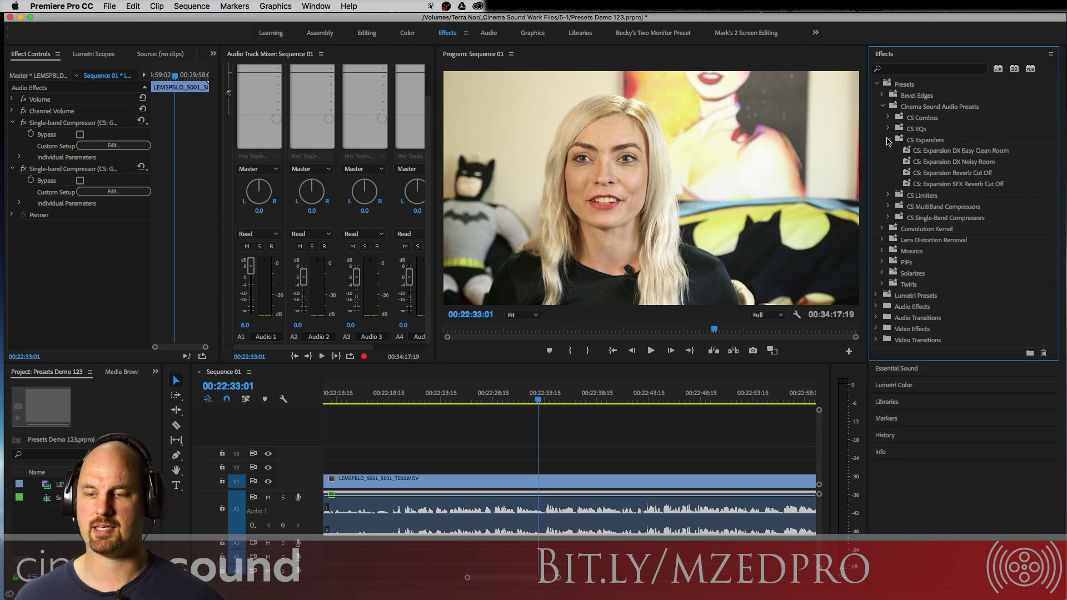
click(888, 140)
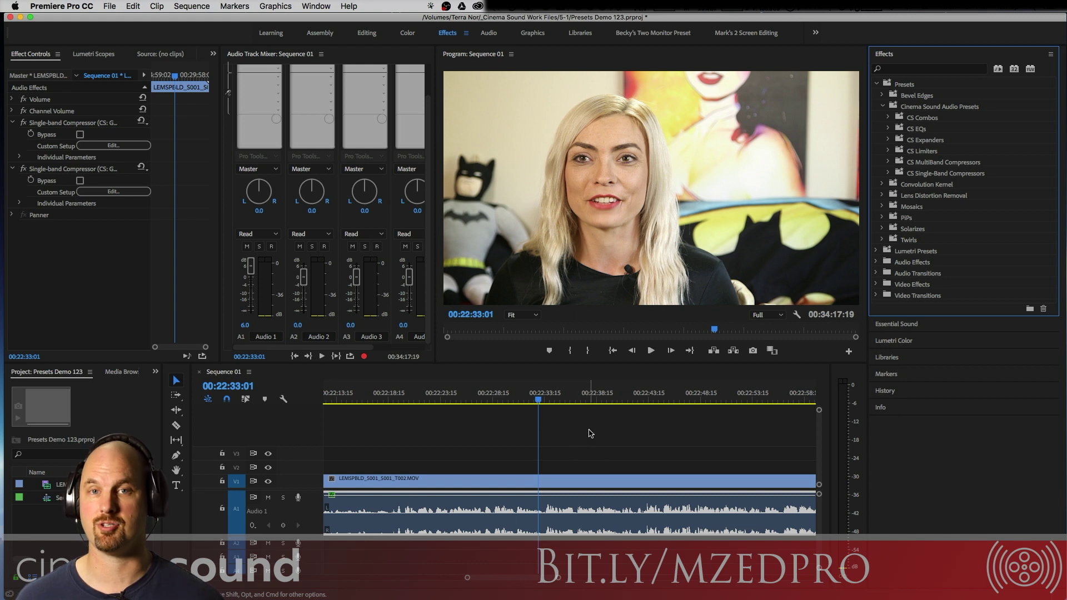
Play the untreated dialog, rewind to 00:22:32:02, and expand the CS EQs folder.
key(space)
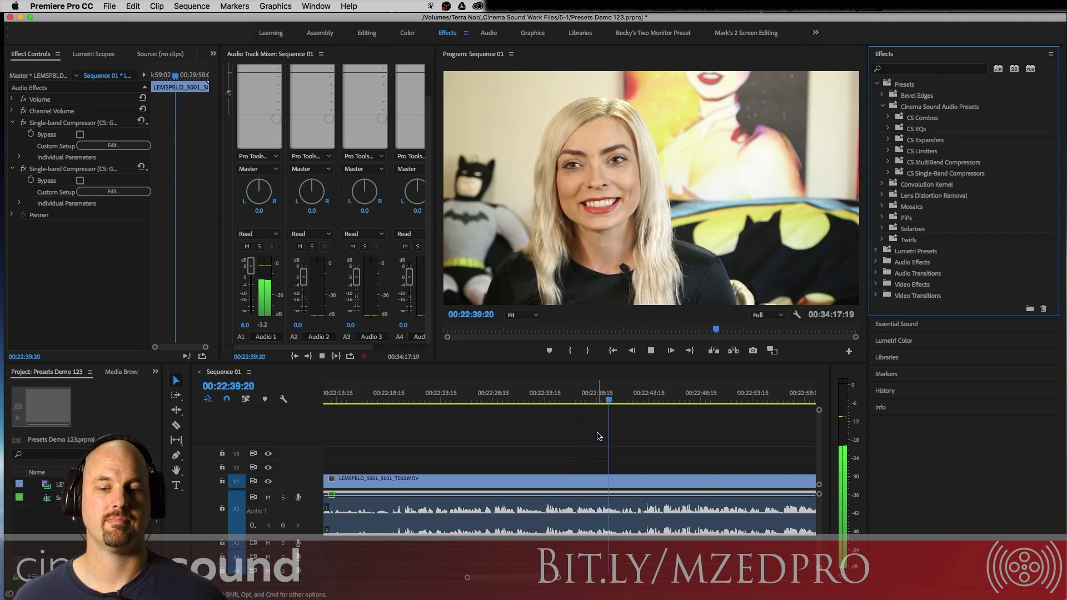
click(528, 402)
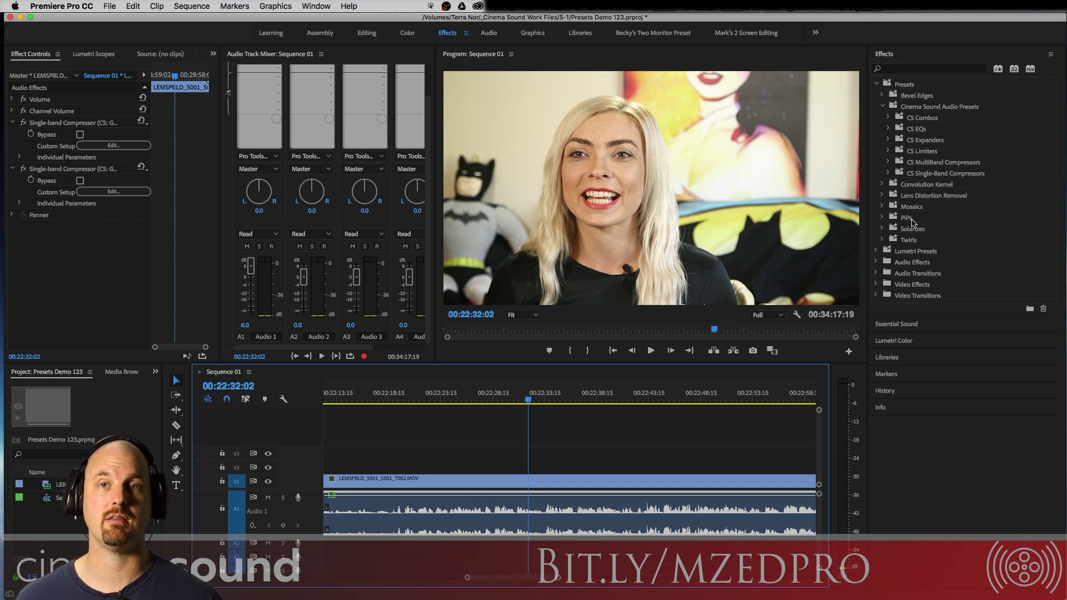
click(890, 129)
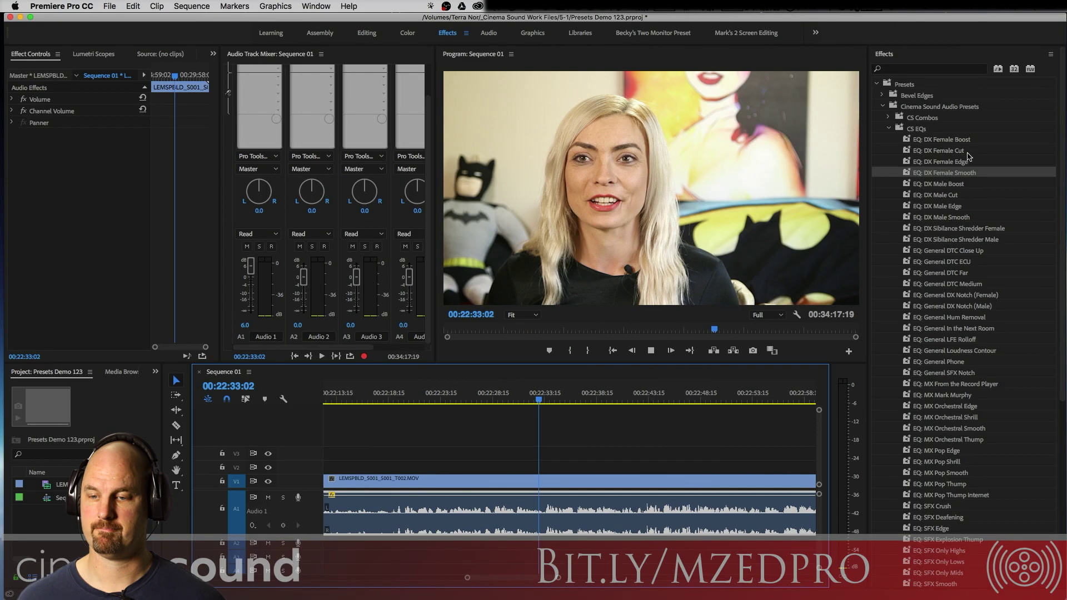
Audition EQ: DX Female Boost and EQ: DX Female Cut on the A1 clip, undoing each.
drag(970, 140, 554, 507)
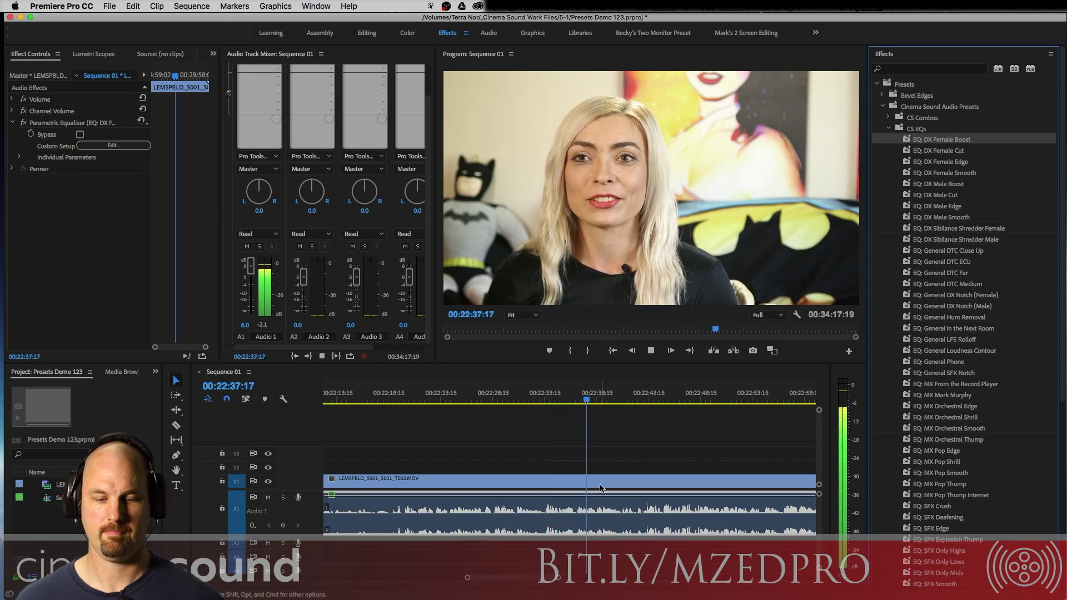
key(super+z)
click(949, 150)
drag(949, 151, 612, 499)
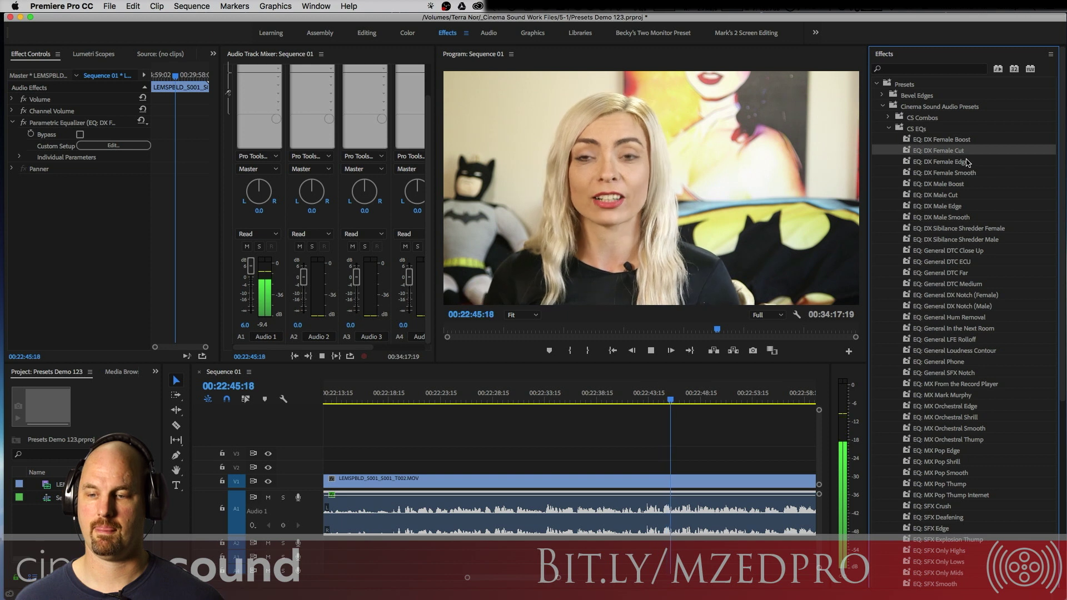
key(super+z)
Audition EQ: DX Female Edge and DX Female Smooth, undoing both and stopping playback.
drag(949, 162, 628, 520)
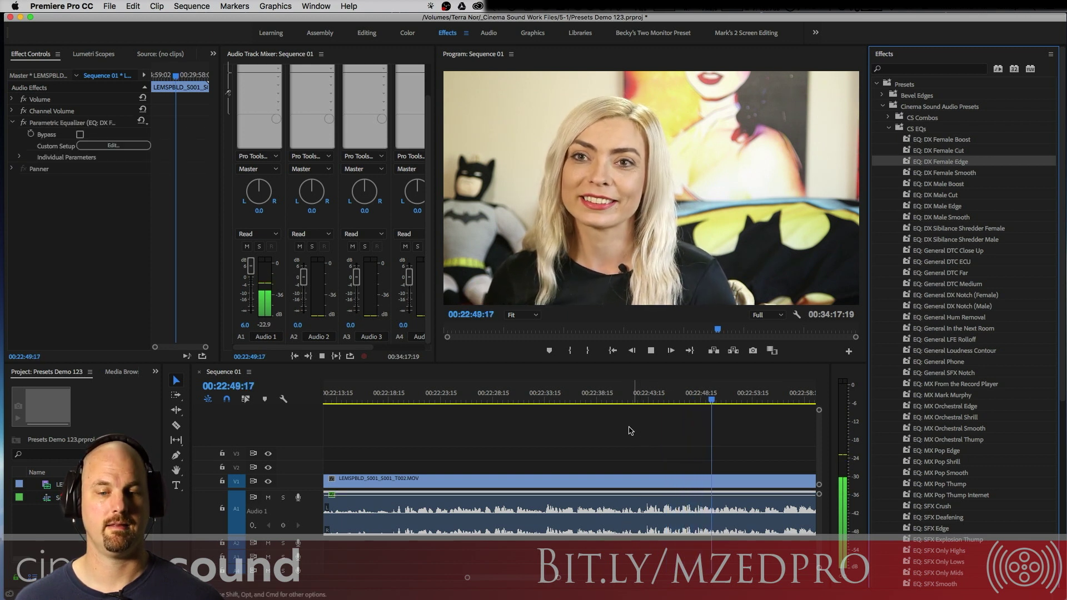
key(super+z)
click(537, 396)
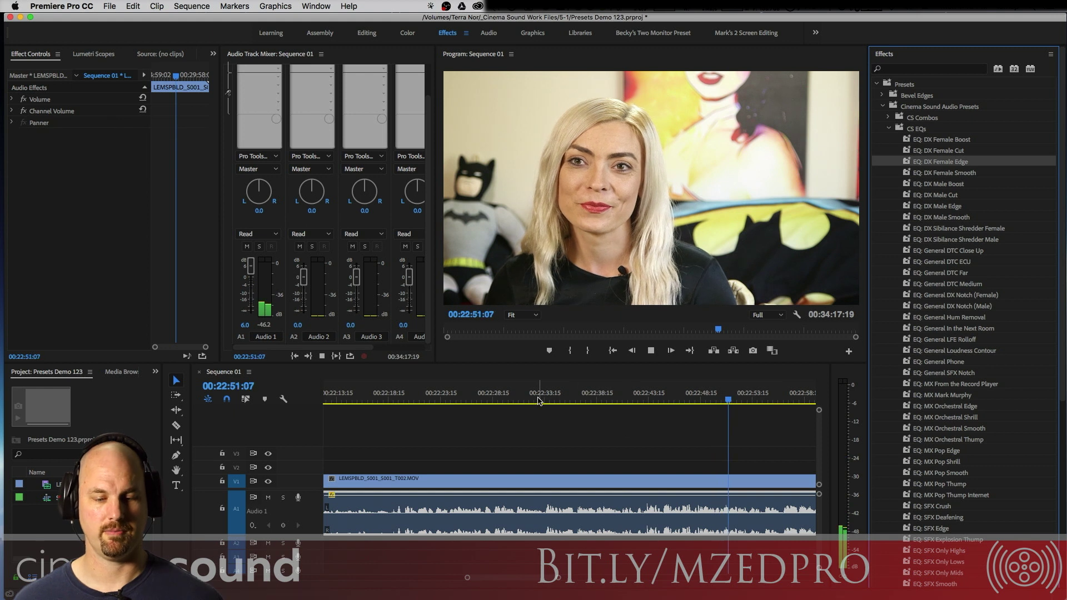
drag(983, 174, 584, 510)
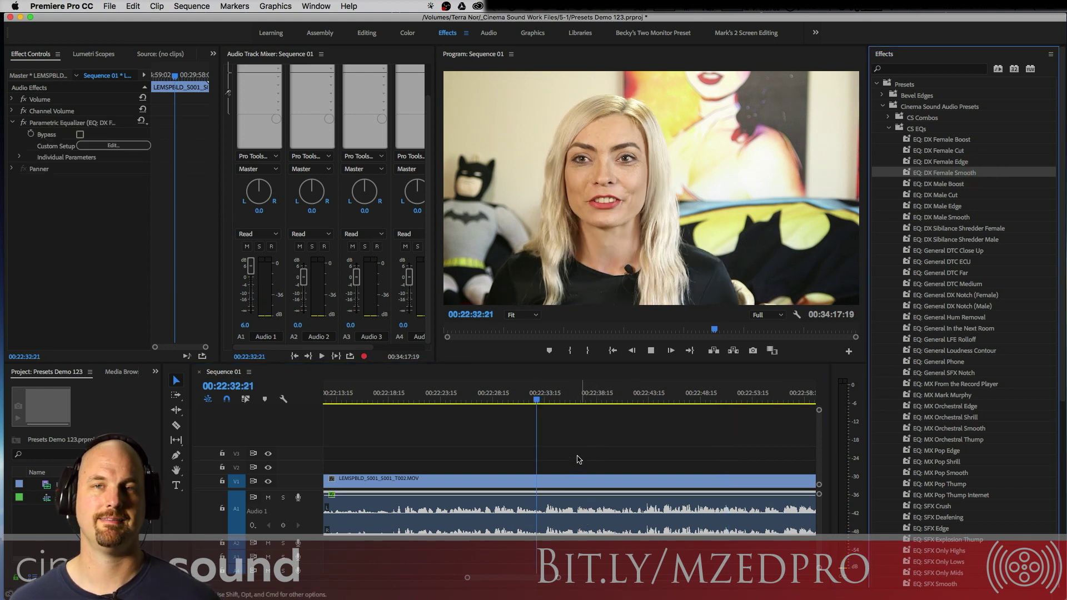
key(space)
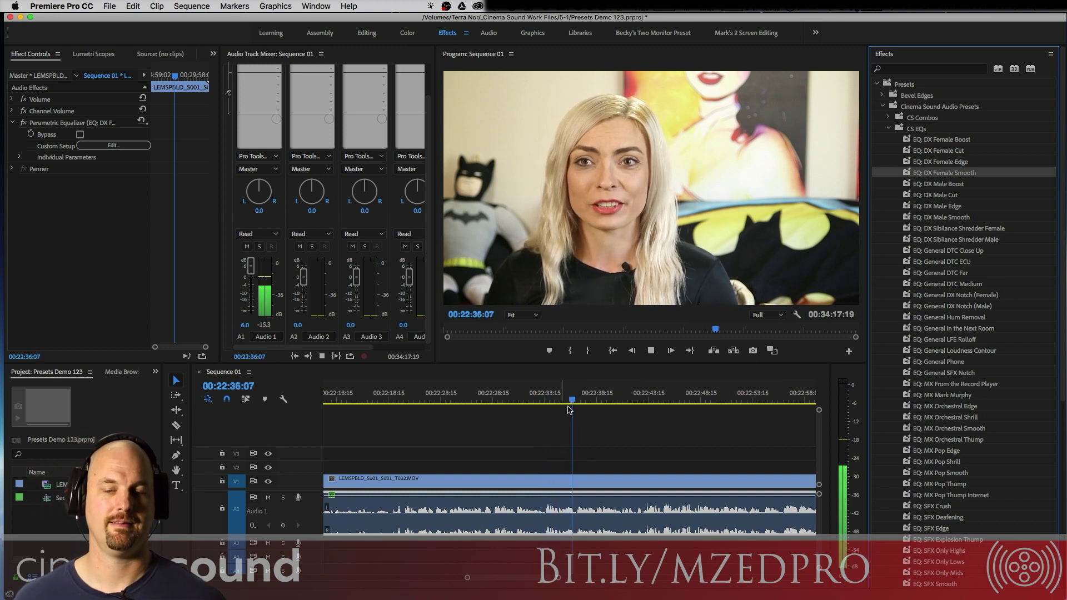
key(super+z)
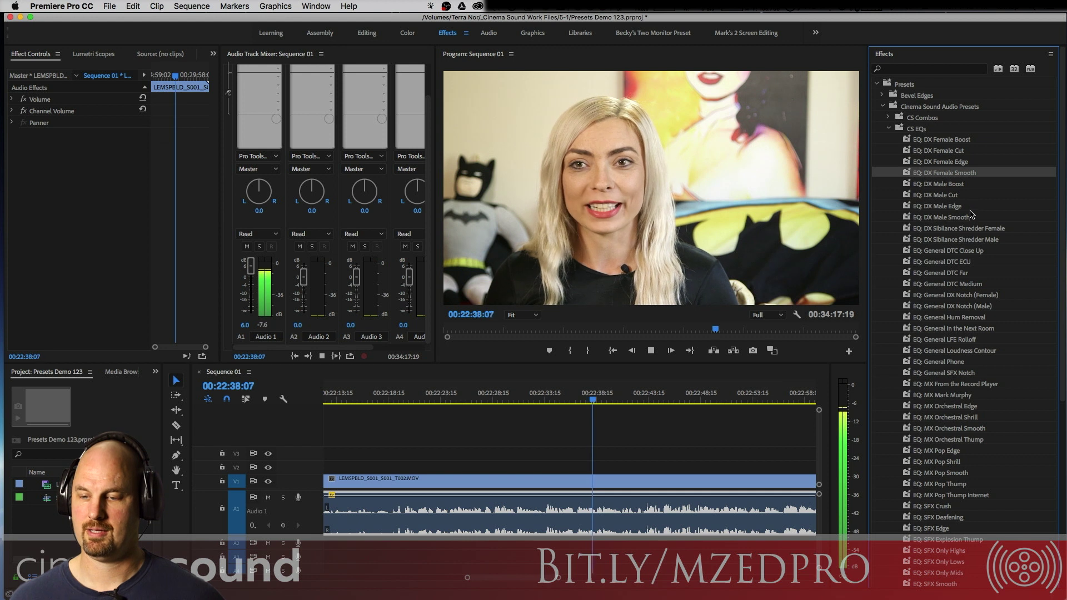
key(space)
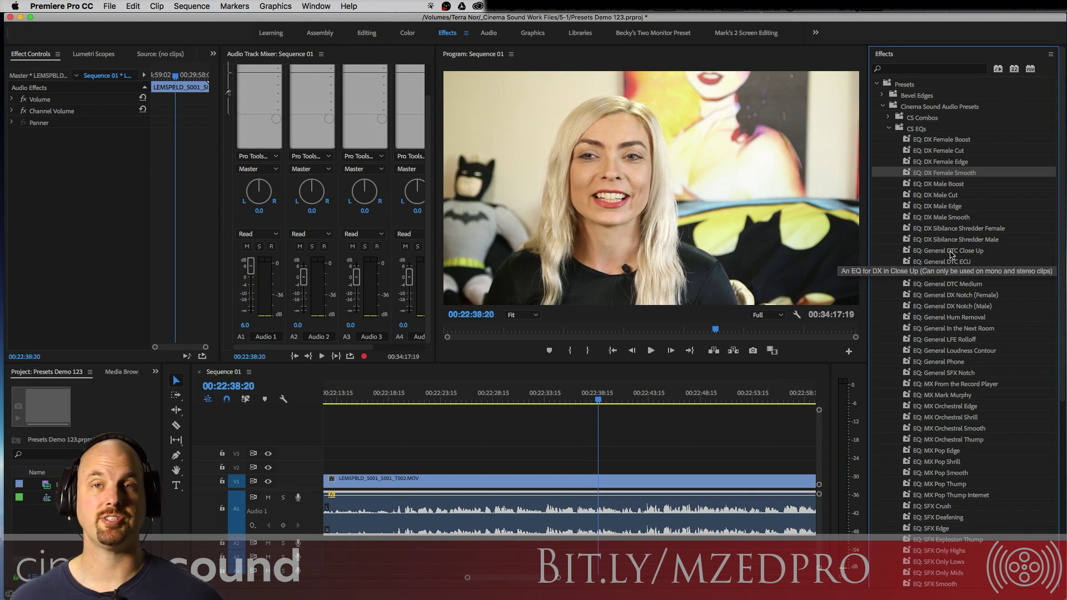
Audition EQ: General DTC Close Up and DTC ECU on the A1 clip, undoing each.
drag(955, 249, 597, 507)
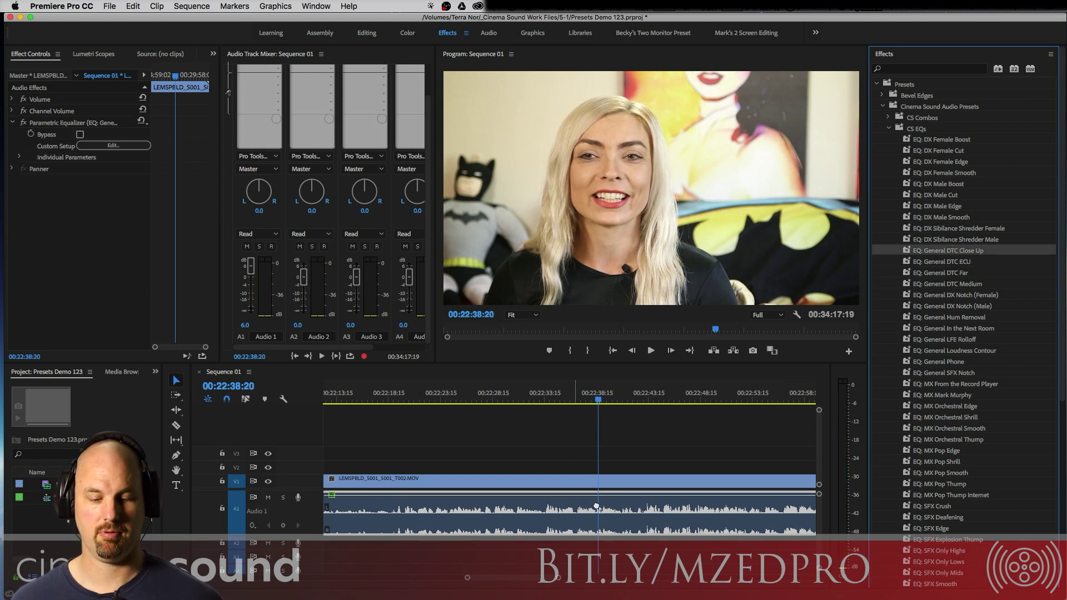
key(space)
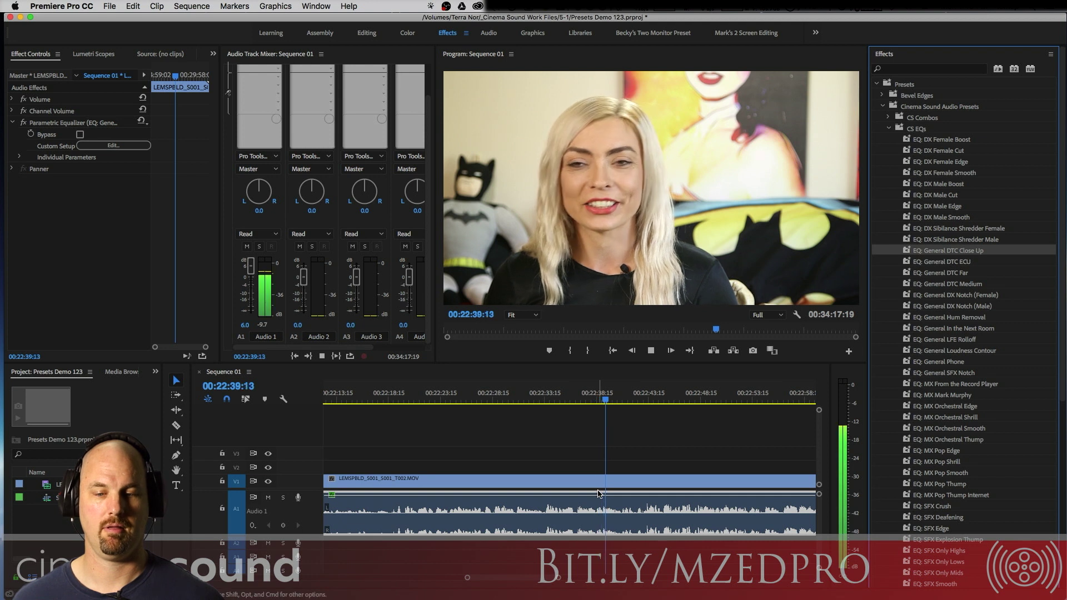
key(super+z)
drag(966, 265, 645, 509)
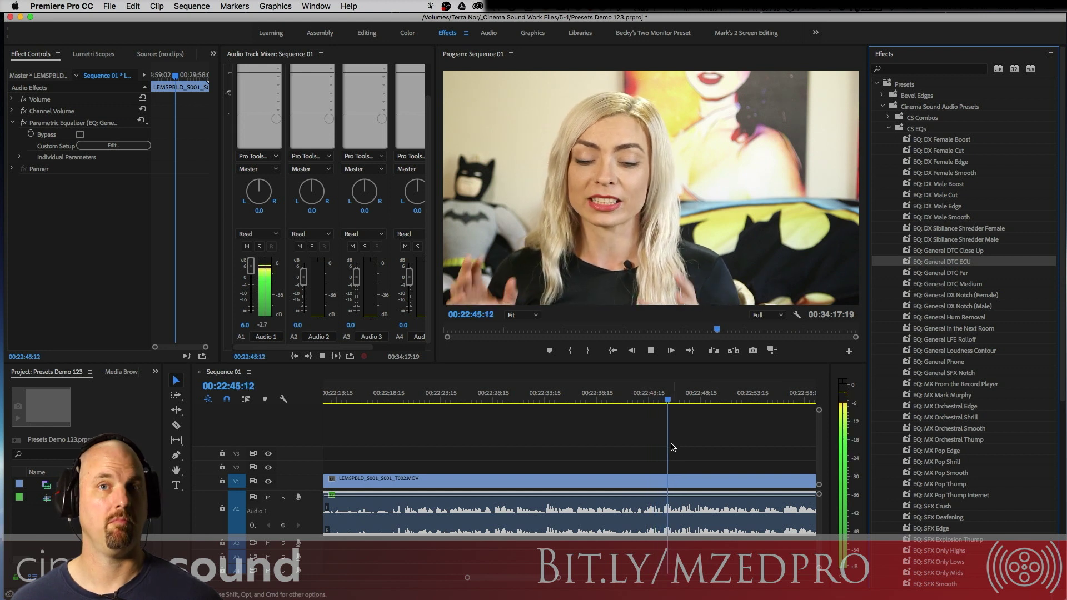
key(super+z)
Try DTC Far and DTC Medium, then apply EQ: General DX Notch (Female).
drag(942, 272, 690, 499)
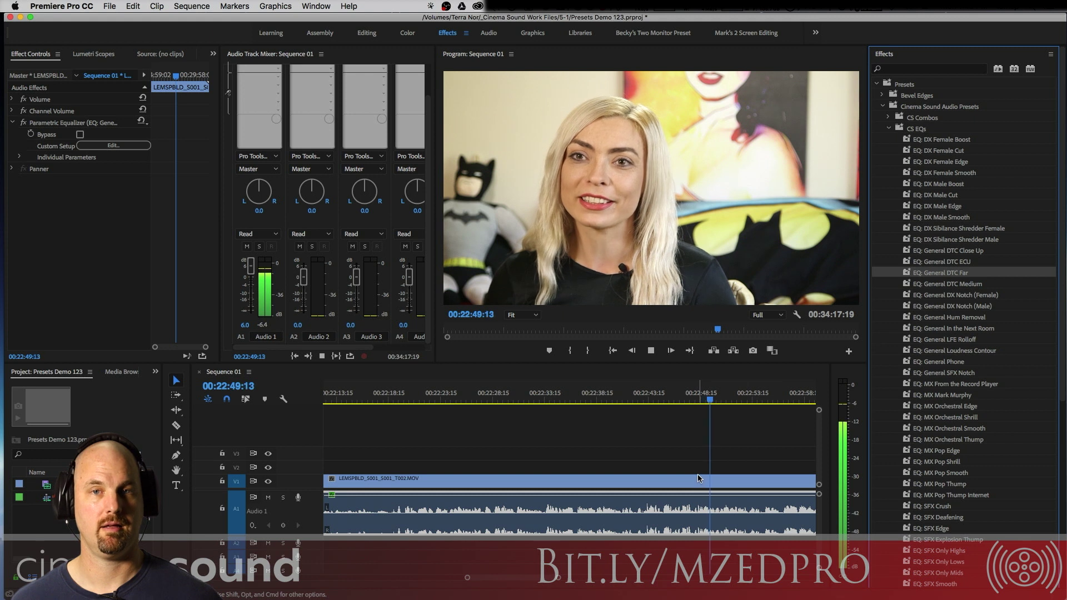
click(720, 443)
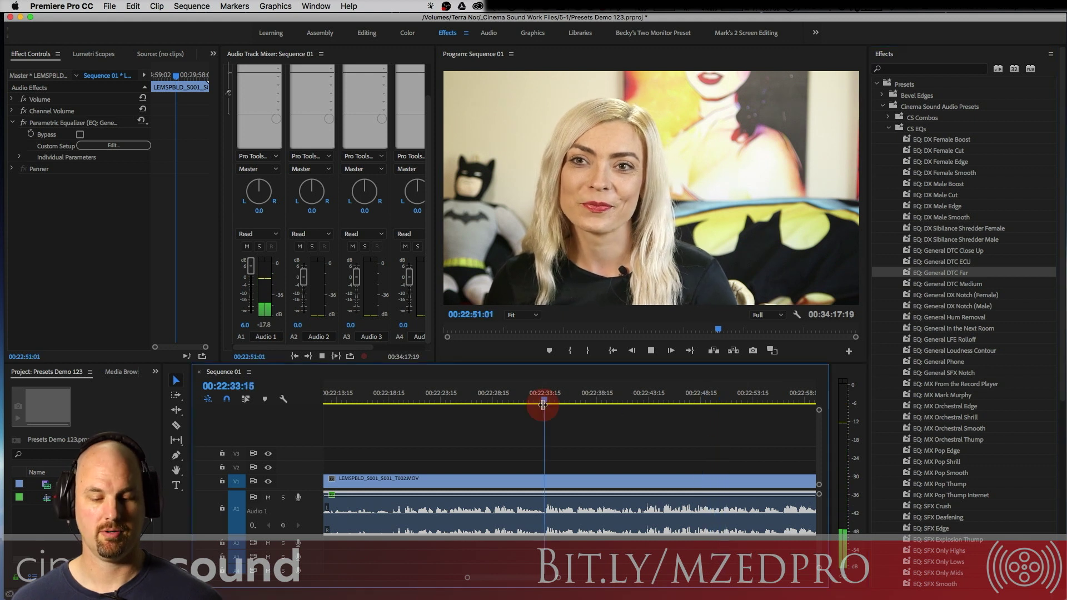
key(space)
drag(962, 284, 648, 507)
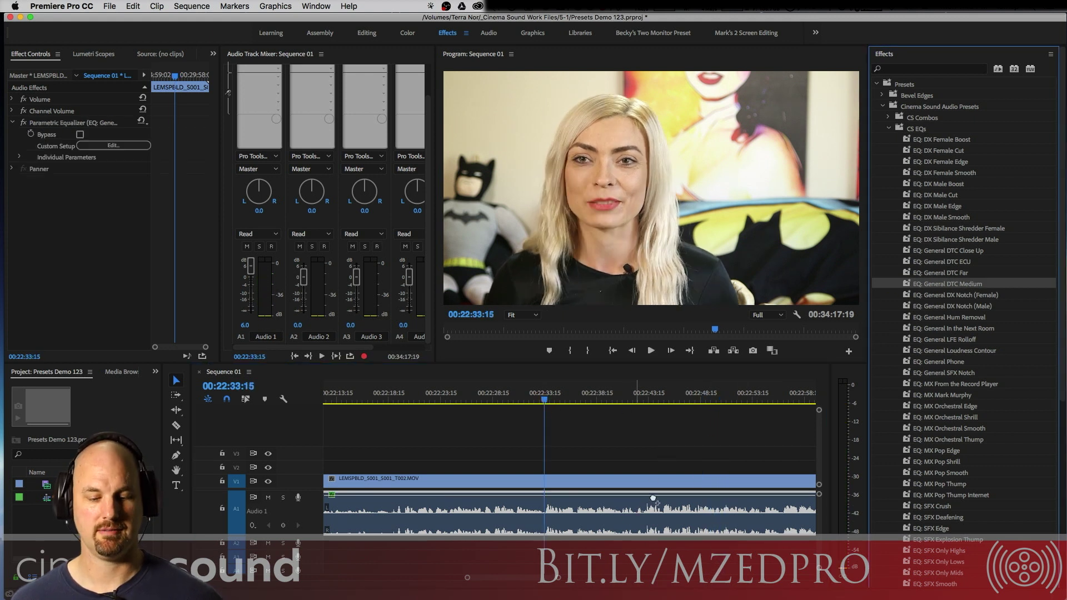
key(space)
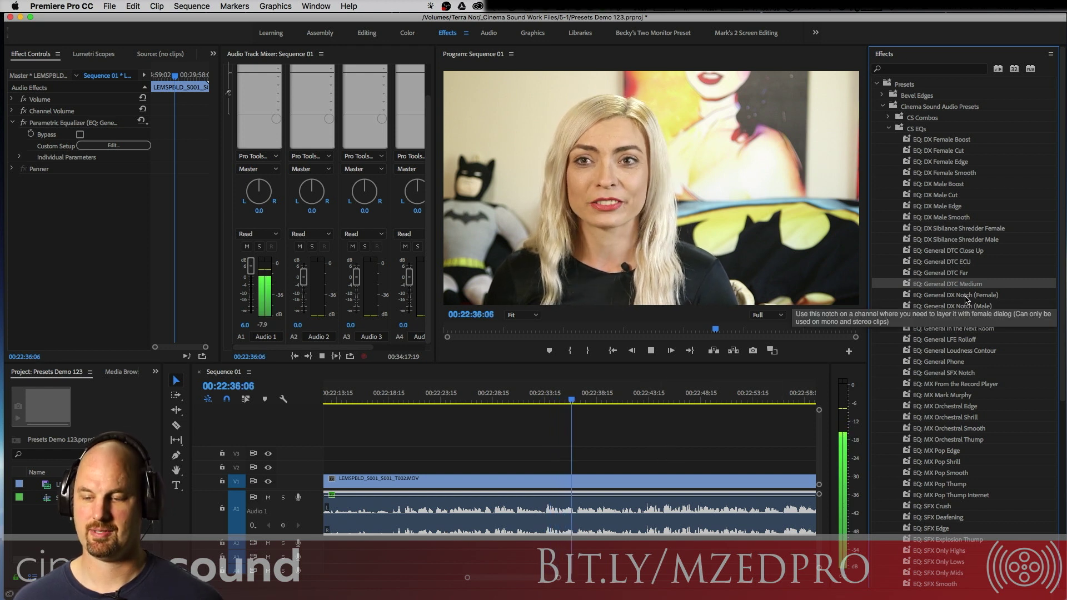
drag(969, 297, 627, 506)
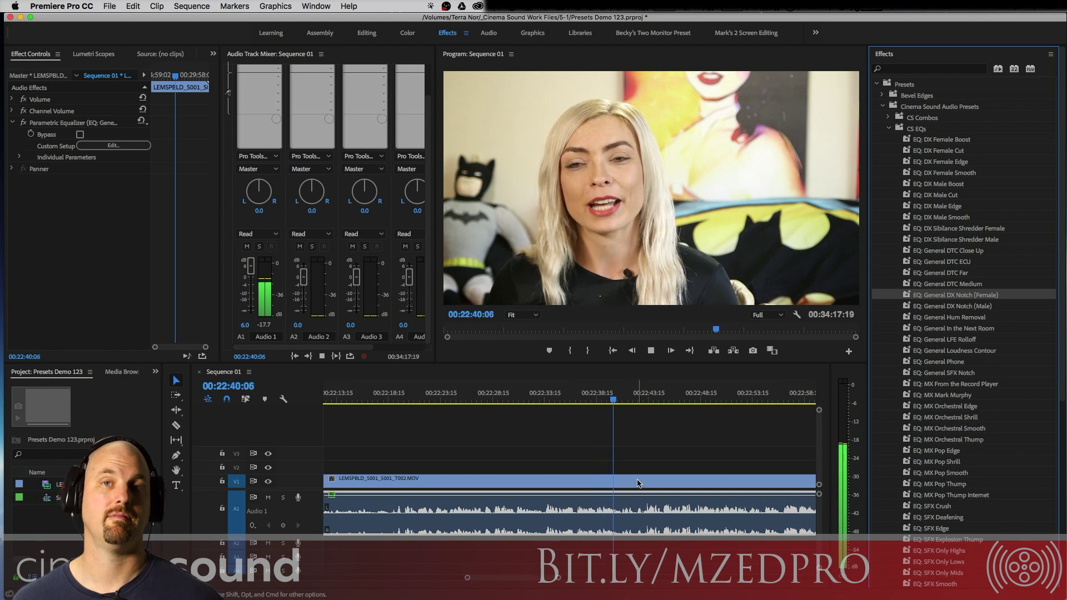
Inspect the DX Notch (Female) curve in the Clip Fx Editor, rewind to 00:22:33:06, and save.
click(114, 145)
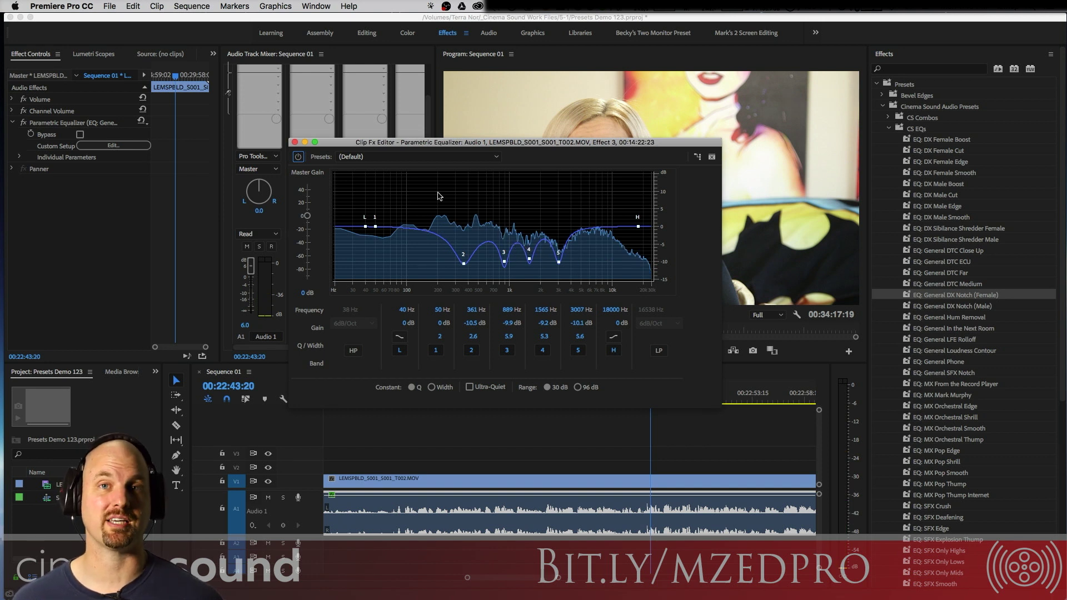
click(295, 142)
click(542, 400)
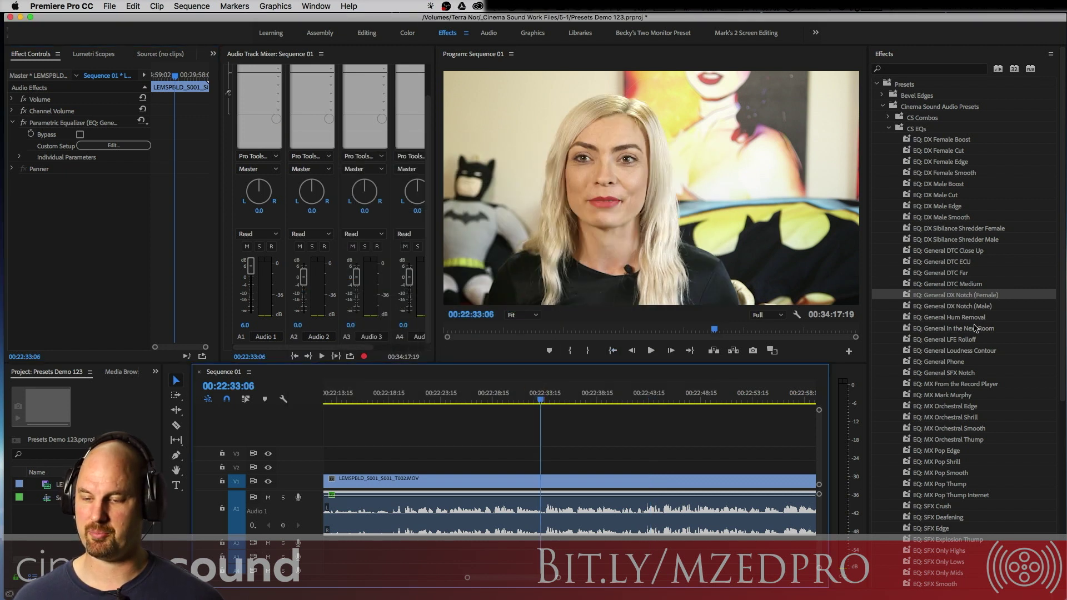
key(super+s)
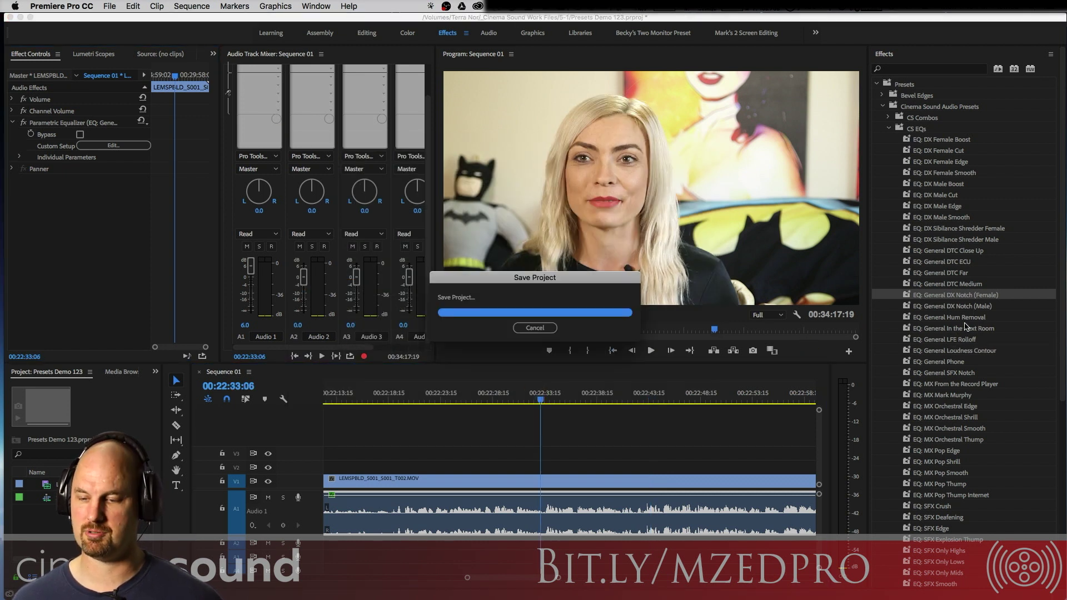
Audition EQ: General In the Next Room, Loudness Contour and Mark Murphy presets, undoing each.
drag(973, 328, 603, 510)
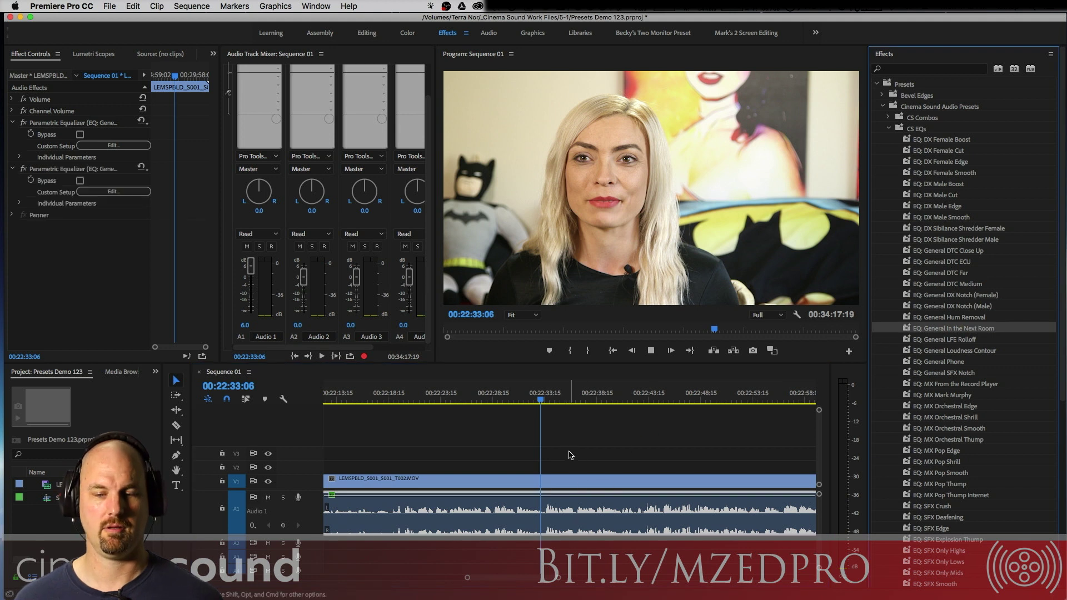
key(space)
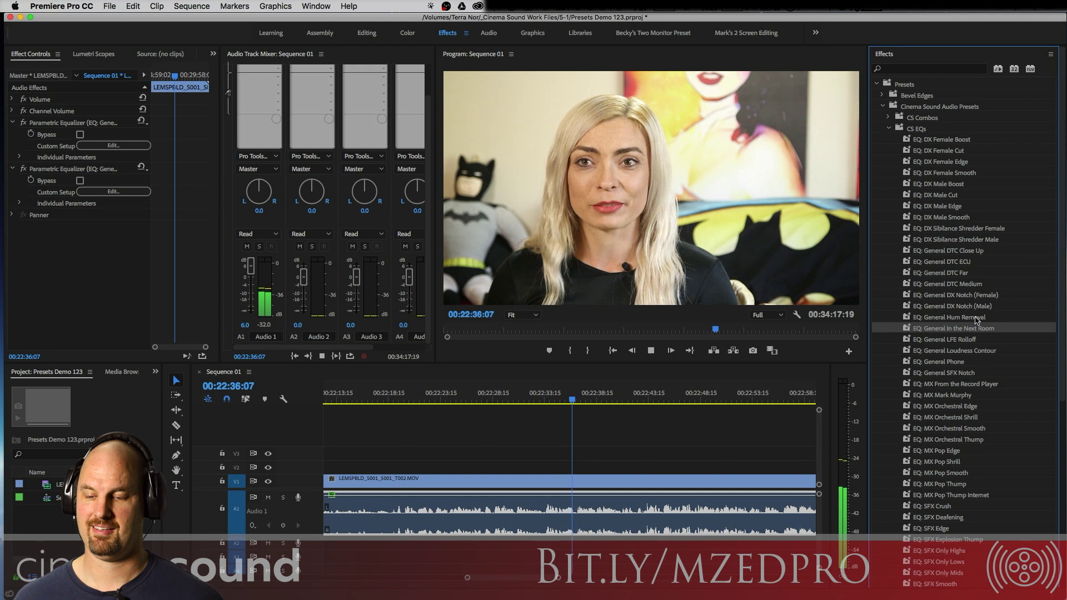
key(super+z)
drag(964, 351, 649, 490)
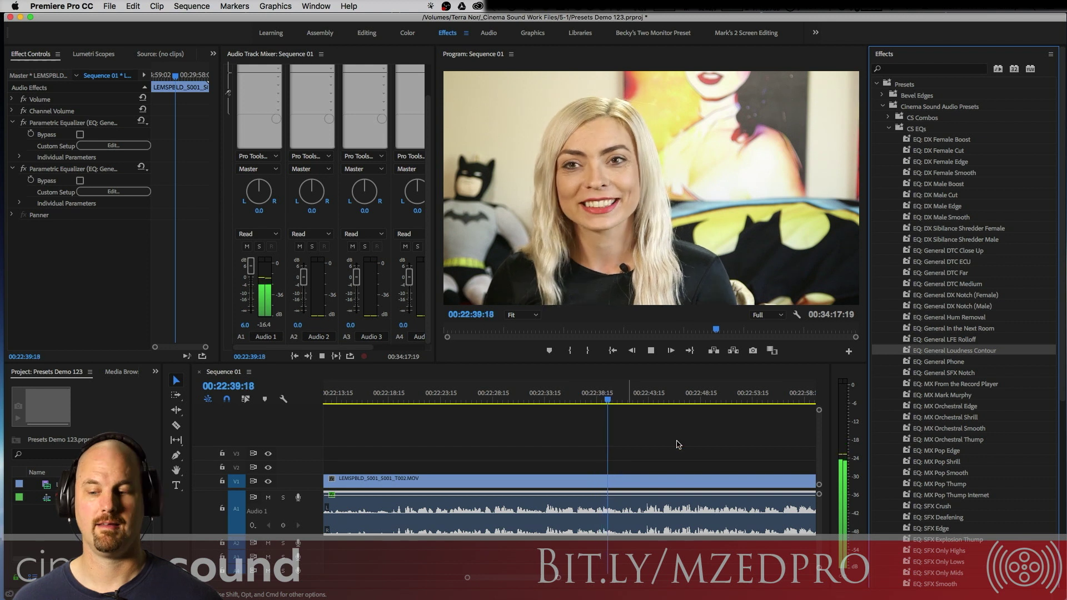
click(960, 362)
key(super+z)
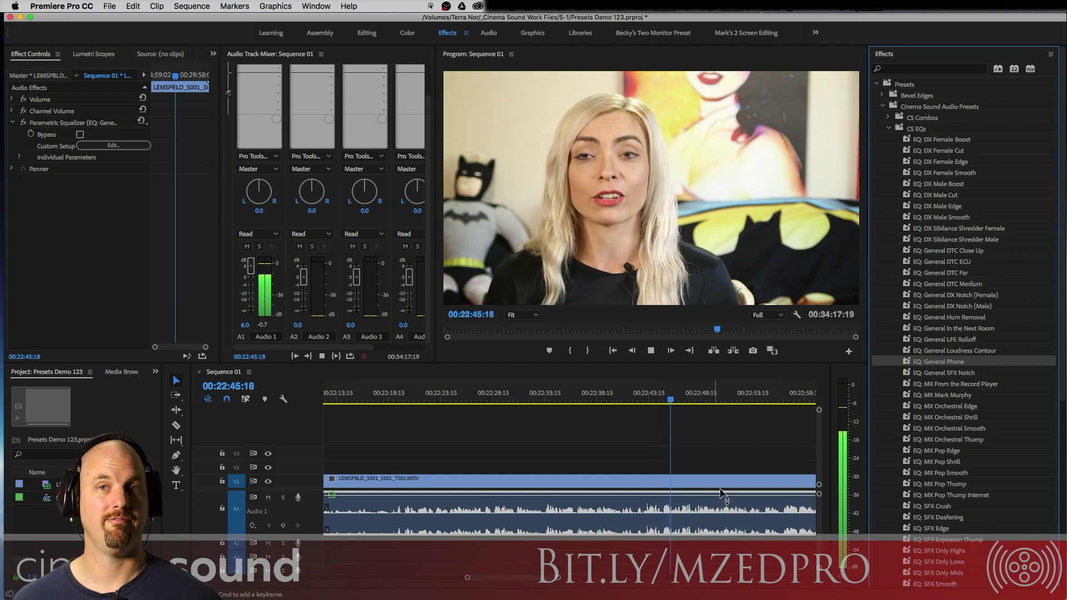
mouse_move(964, 396)
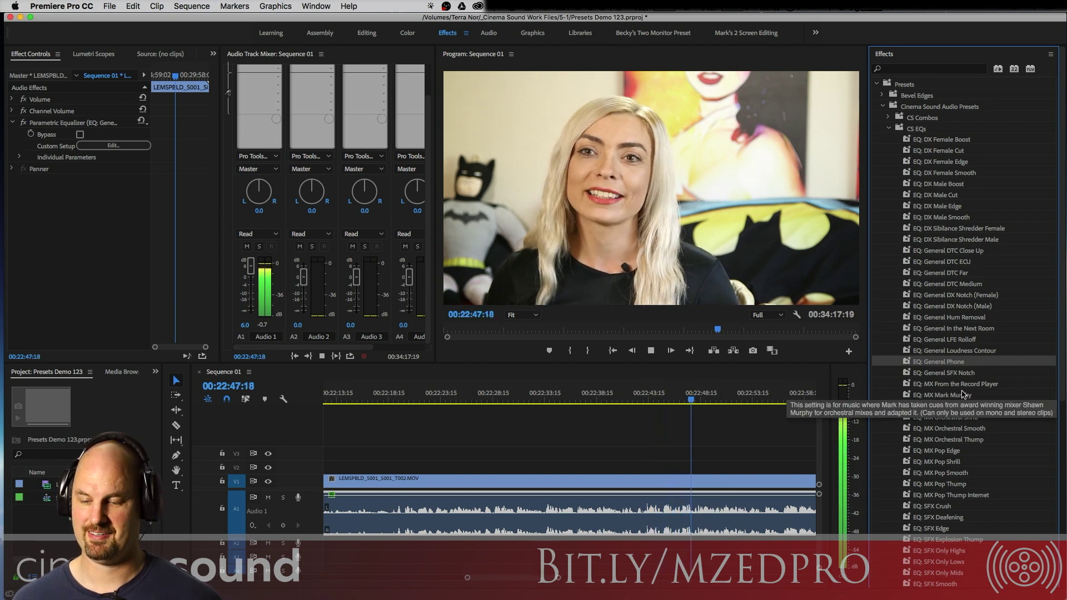
key(super+z)
click(544, 396)
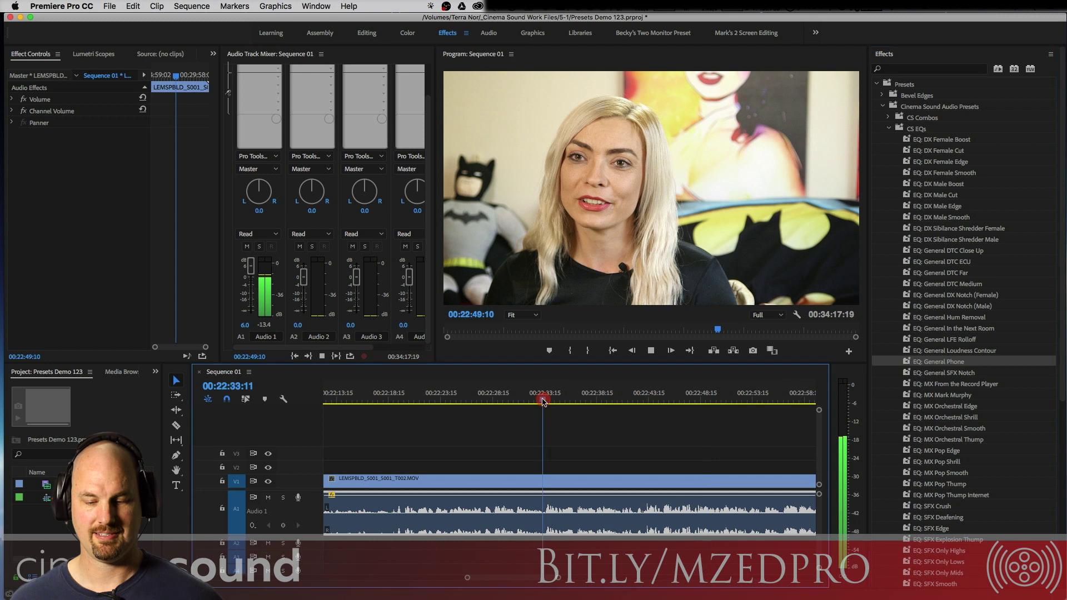
Audition EQ: MX From the Record Player, Orchestral Edge and Orchestral Shrill, then undo and rewind.
drag(962, 388, 617, 511)
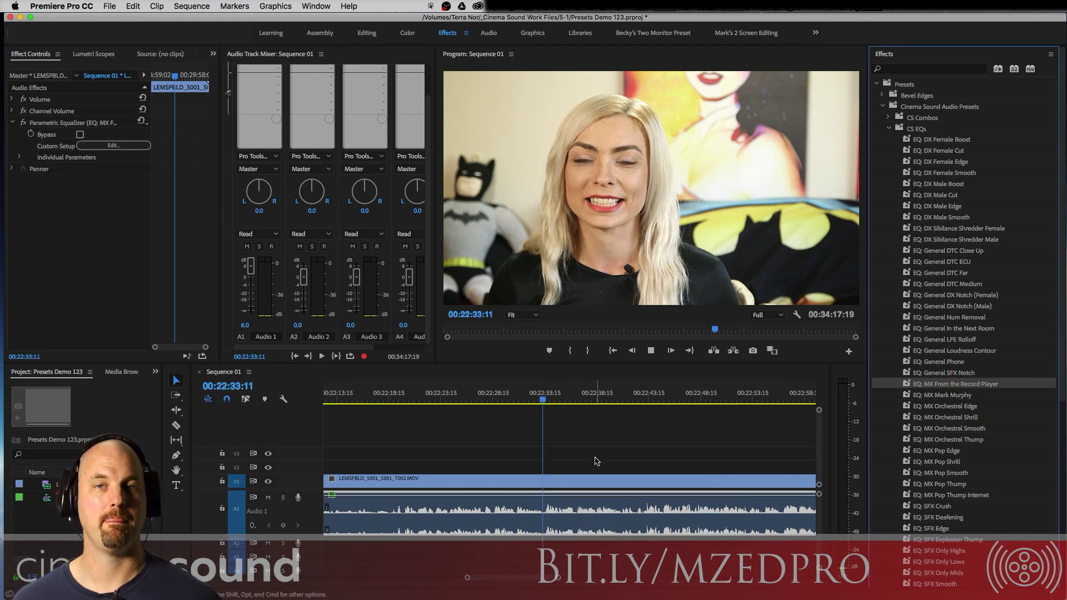
key(space)
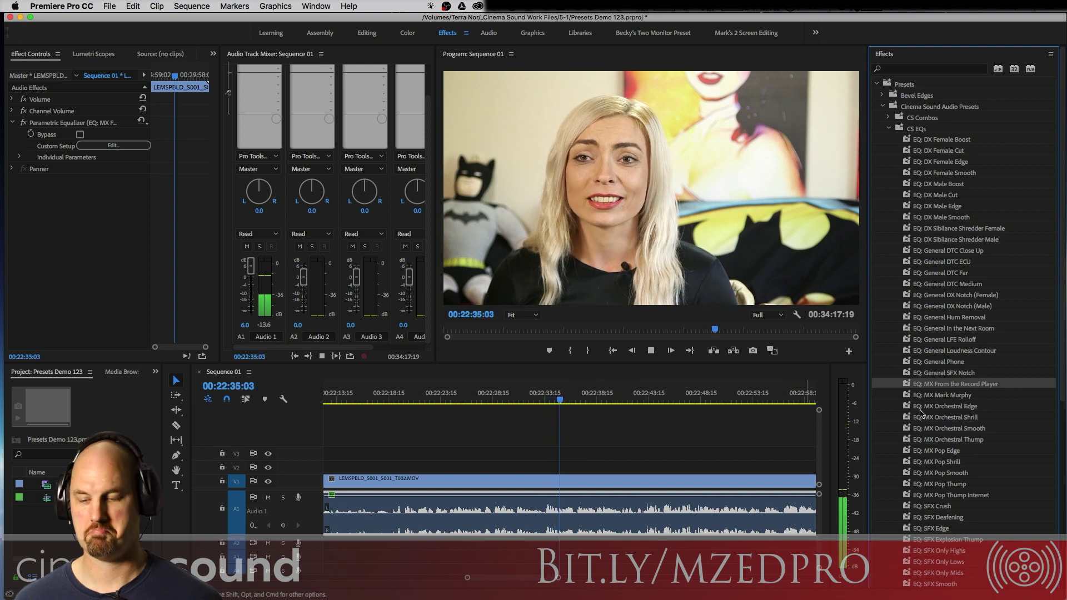
drag(956, 406, 634, 510)
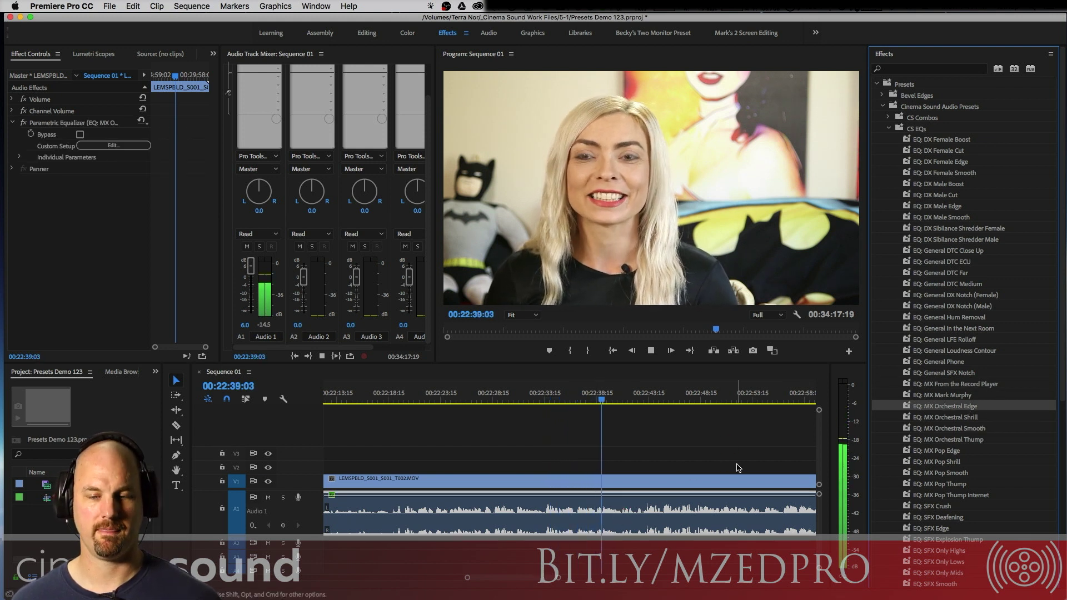
drag(972, 421, 695, 500)
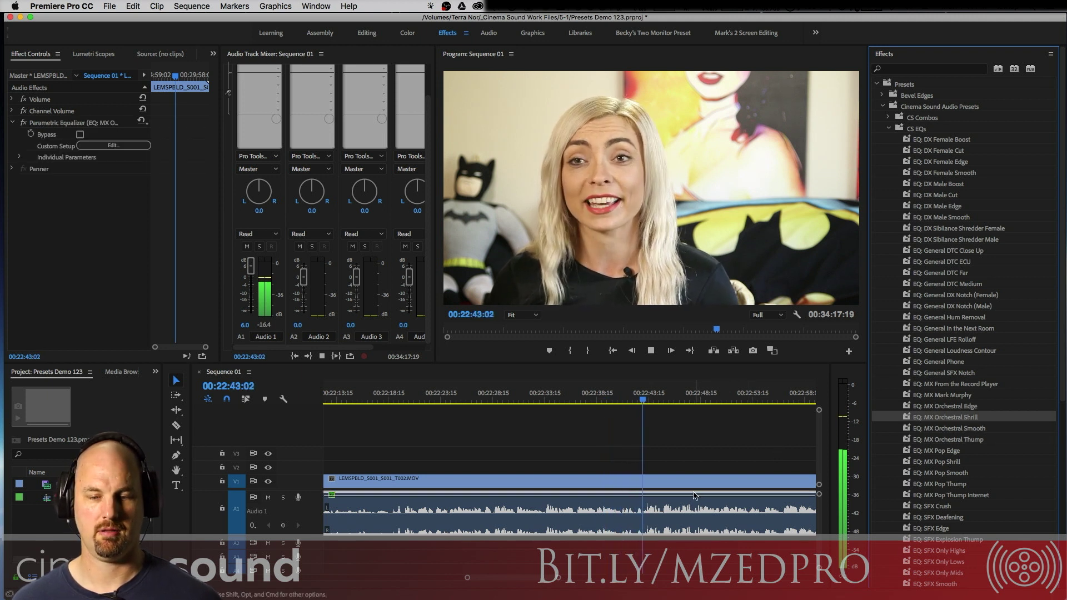
key(super+z)
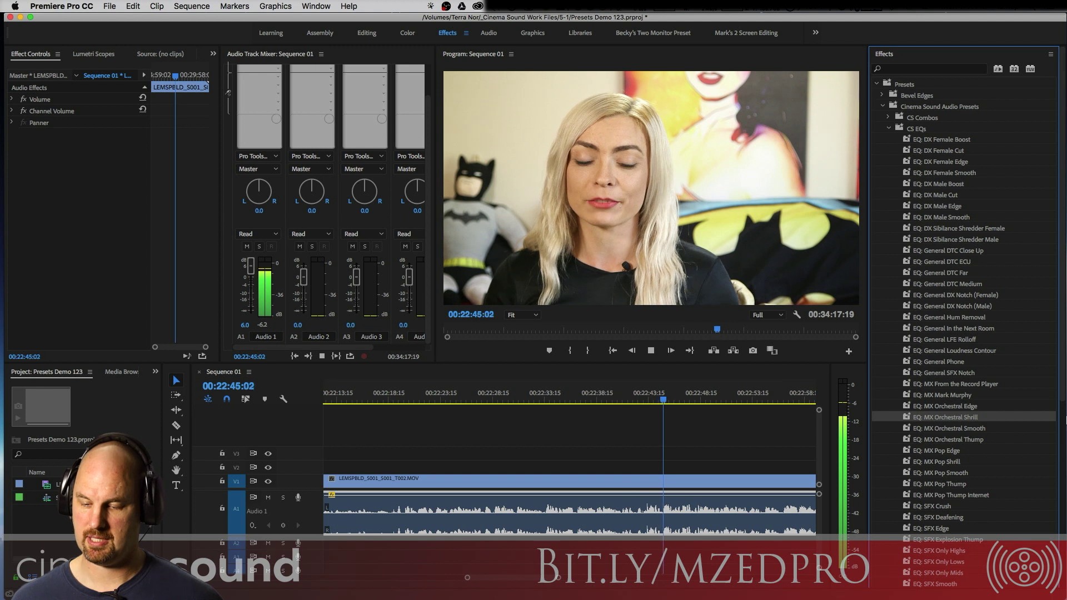
key(space)
scroll(1062, 388, down, 3)
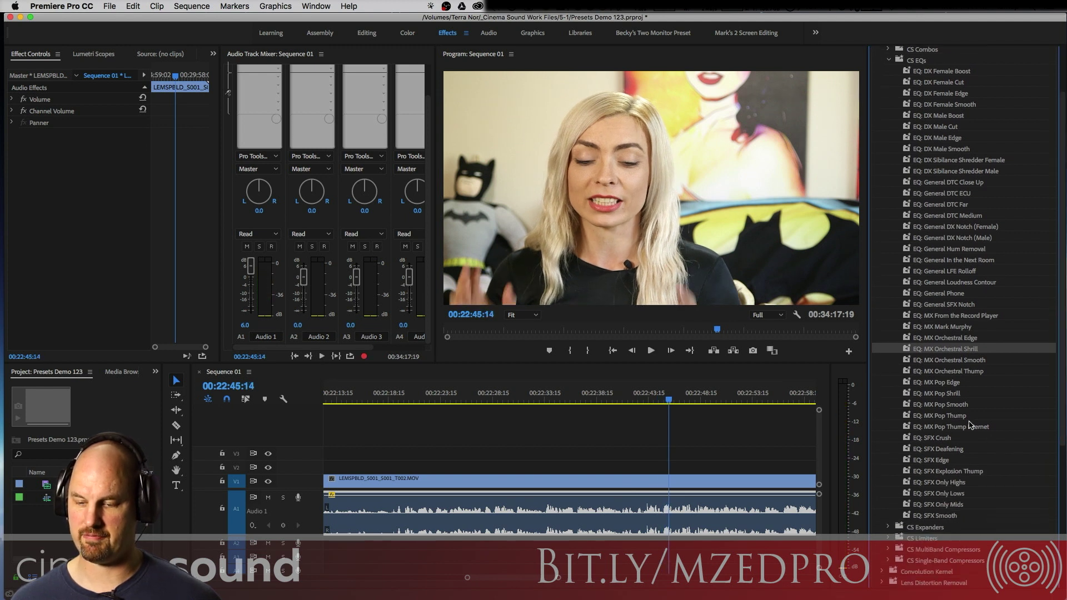
click(535, 403)
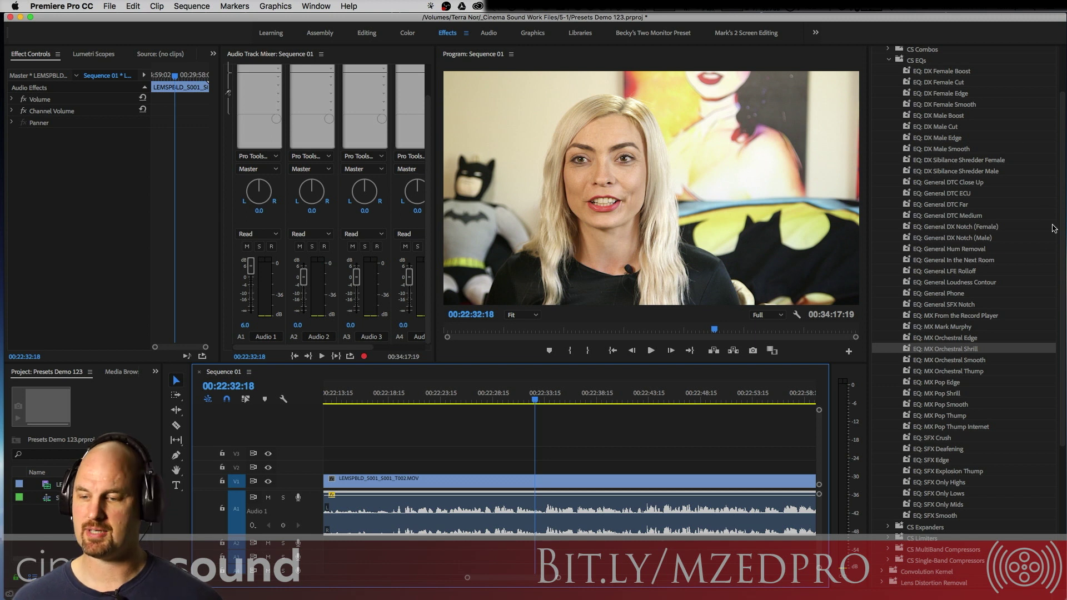
scroll(1055, 217, up, 2)
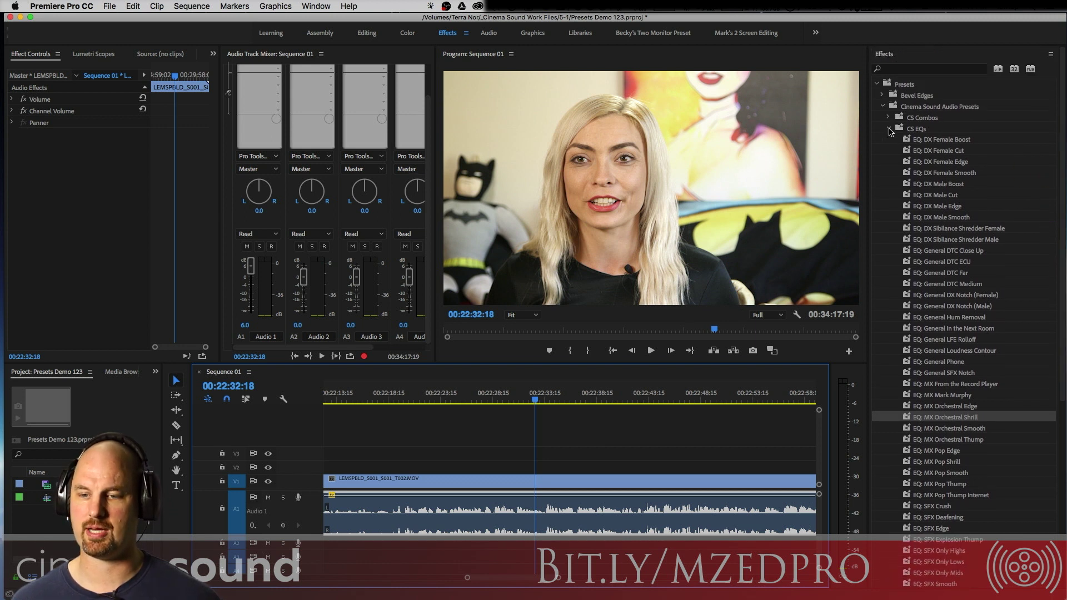
Switch from CS EQs to CS Combos, try CS: DX Lily Tomlin, then apply CS: DX Silvery Sibilance.
click(890, 129)
click(890, 118)
mouse_move(922, 129)
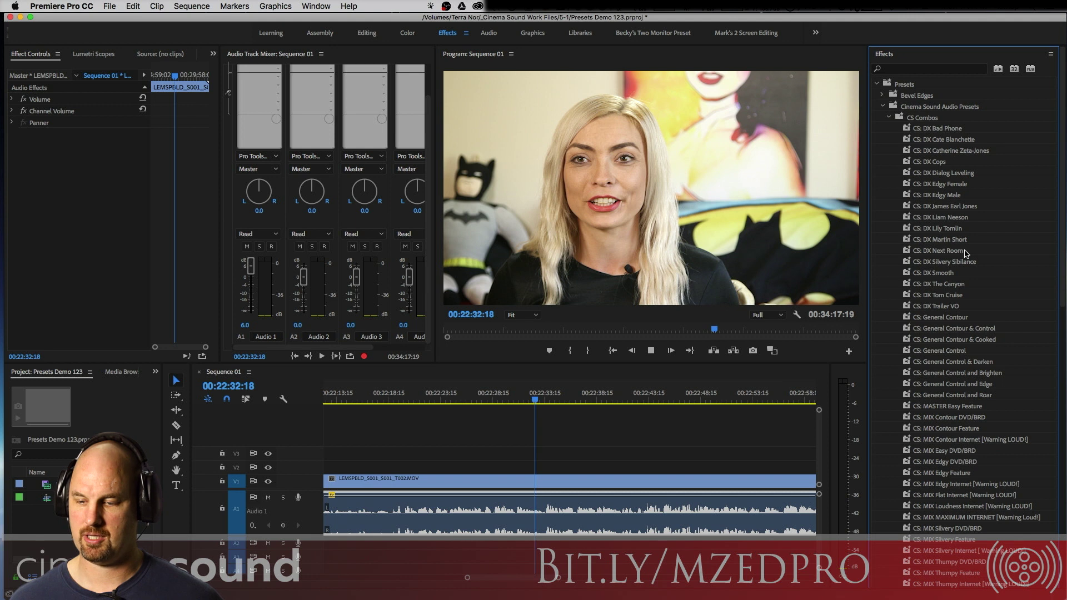
click(944, 229)
drag(944, 229, 718, 504)
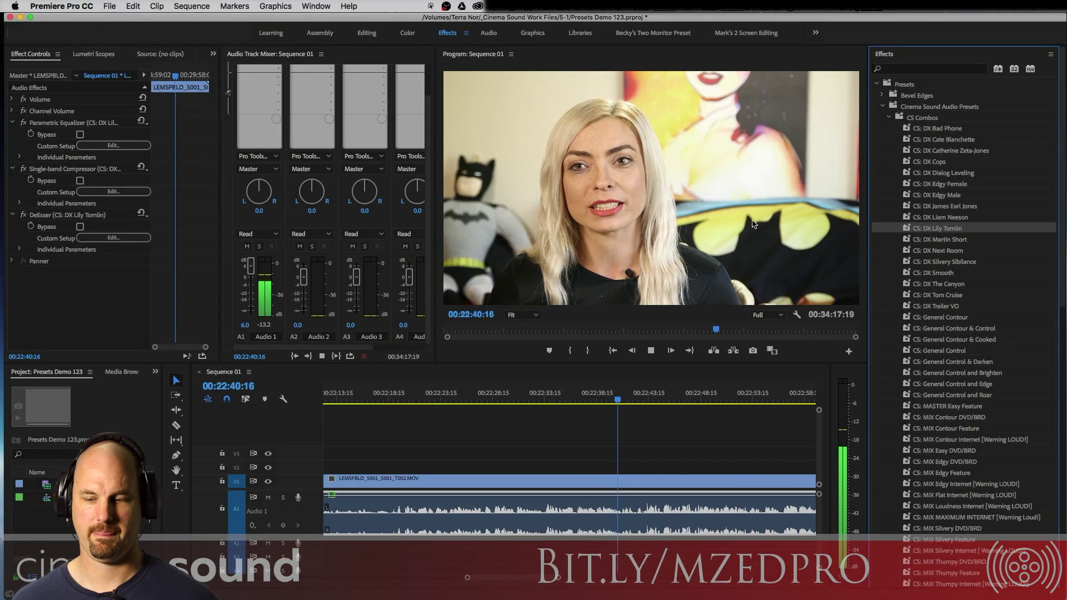
key(super+z)
drag(948, 266, 695, 511)
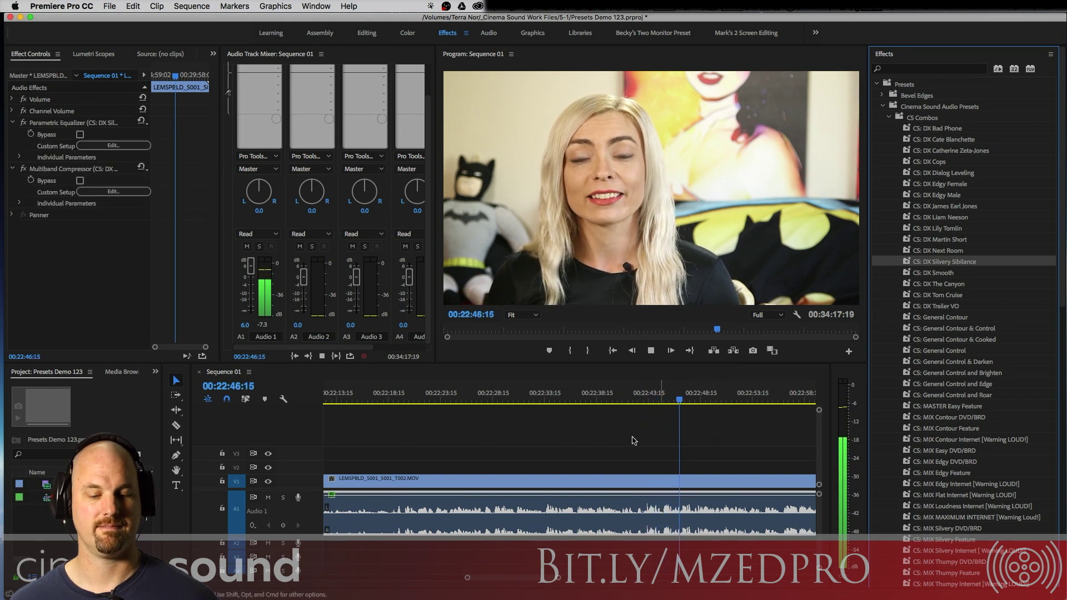
click(537, 395)
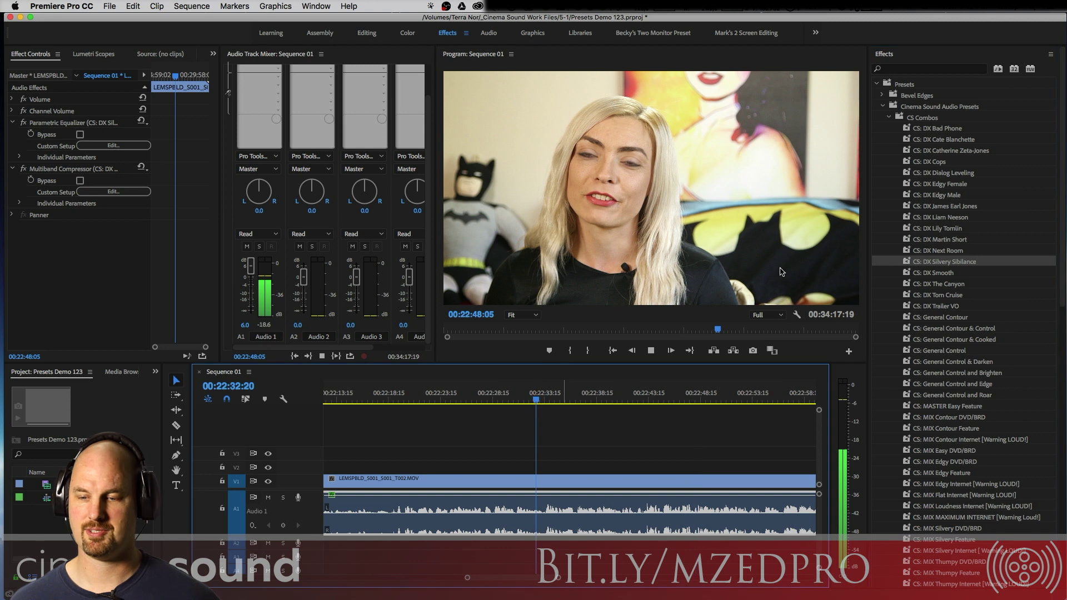
Remove Silvery Sibilance, then audition CS: General Control and Edge and Control and Roar.
key(space)
key(super+z)
drag(974, 383, 637, 509)
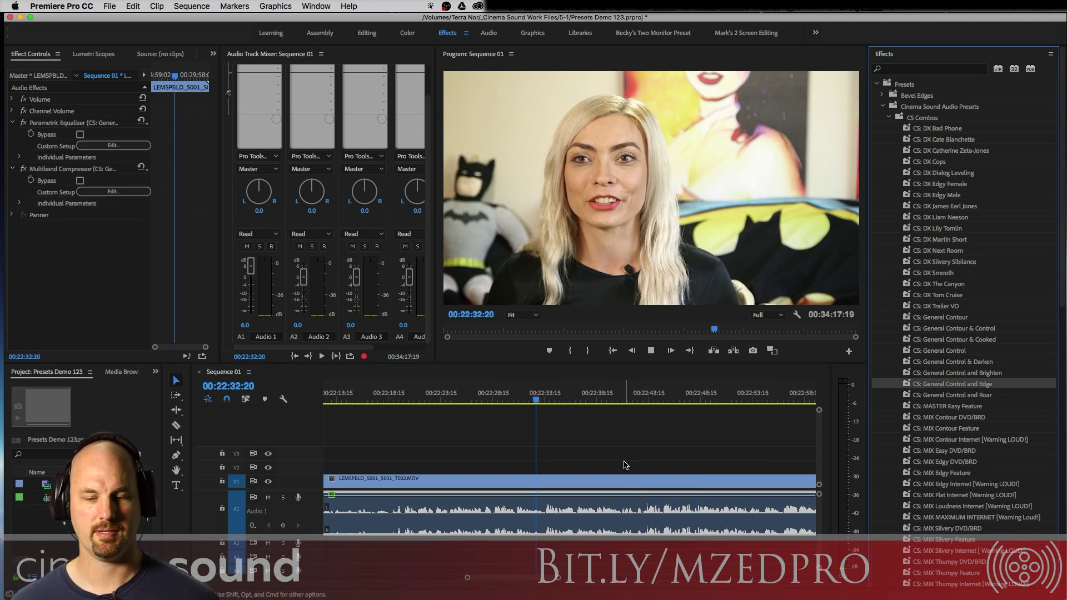
key(space)
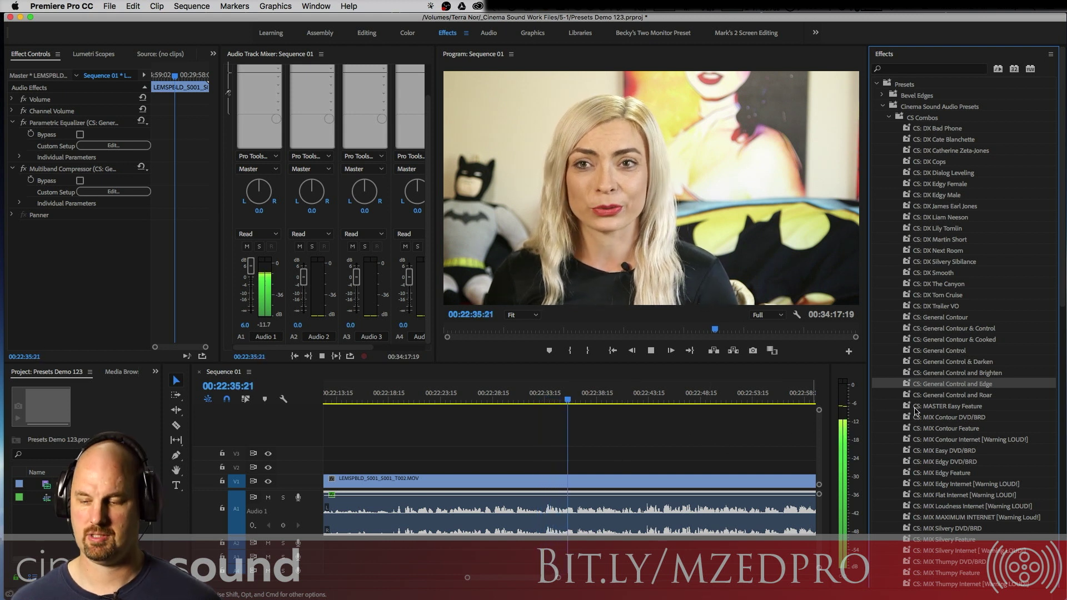
drag(939, 395, 667, 496)
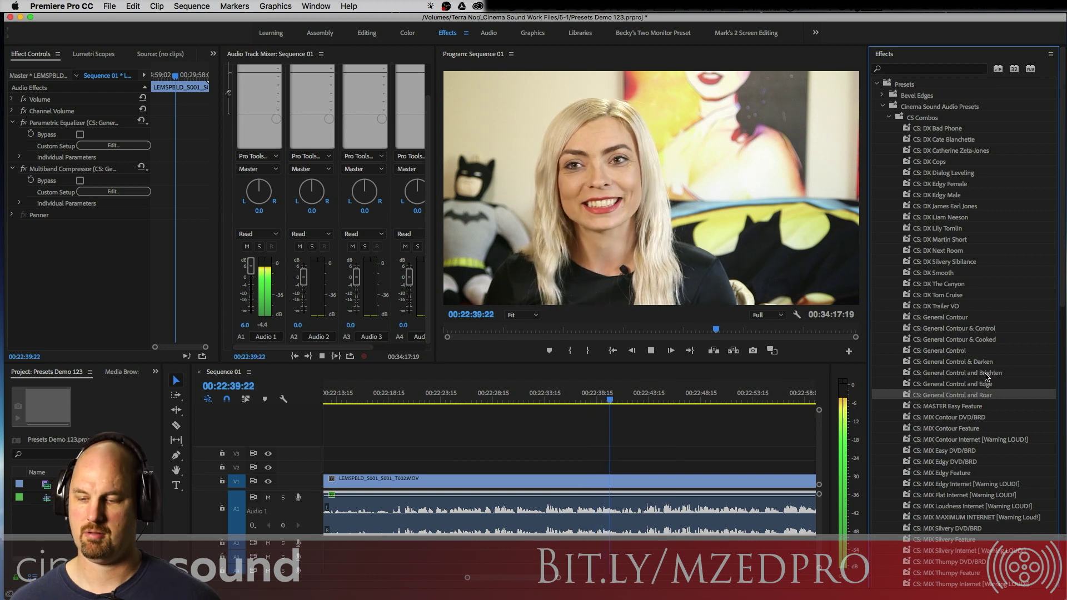
key(super+z)
Audition CS: General Control and Brighten and Control & Darken, undoing each, then stop playback.
click(968, 371)
drag(968, 371, 648, 490)
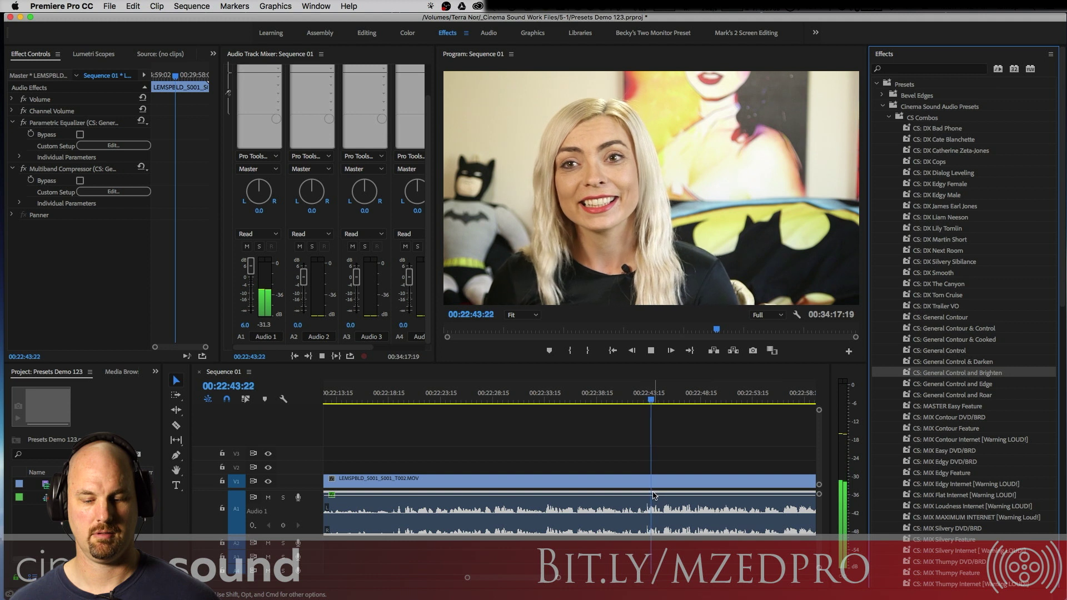
key(super+z)
drag(977, 365, 710, 496)
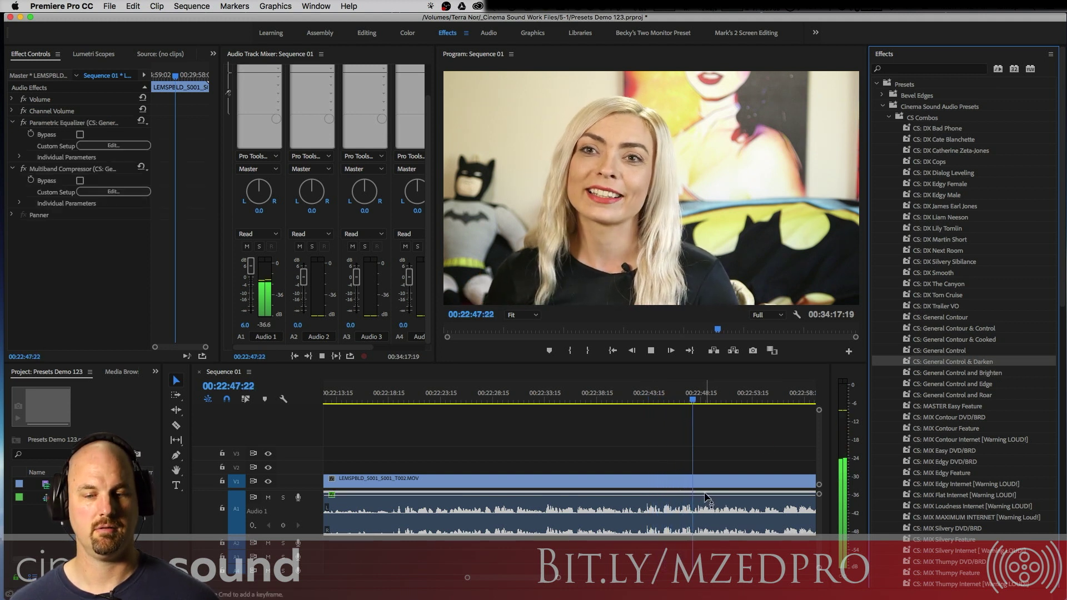
key(super+z)
key(space)
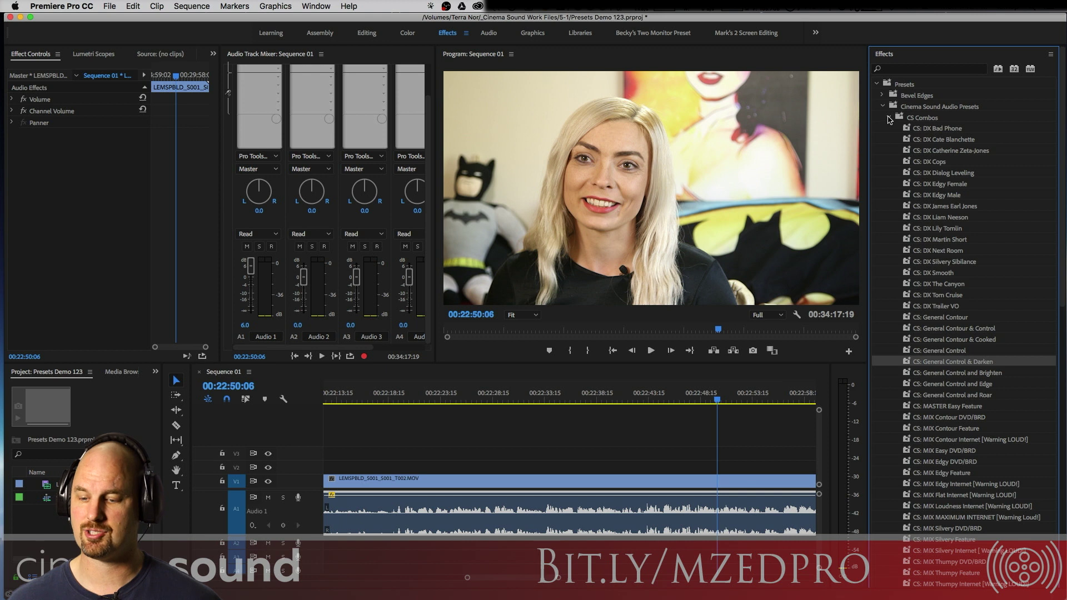
Audition CS: SFX Godzilla Stomp and SFX Edgy and a little Cooked, undoing each.
scroll(1059, 305, down, 10)
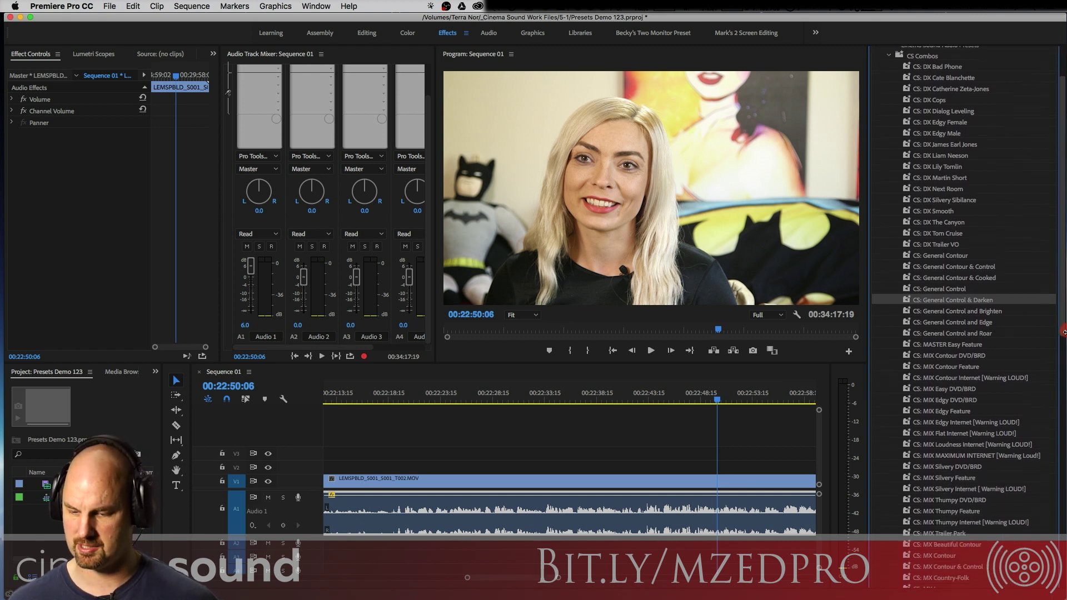
scroll(1064, 440, down, 5)
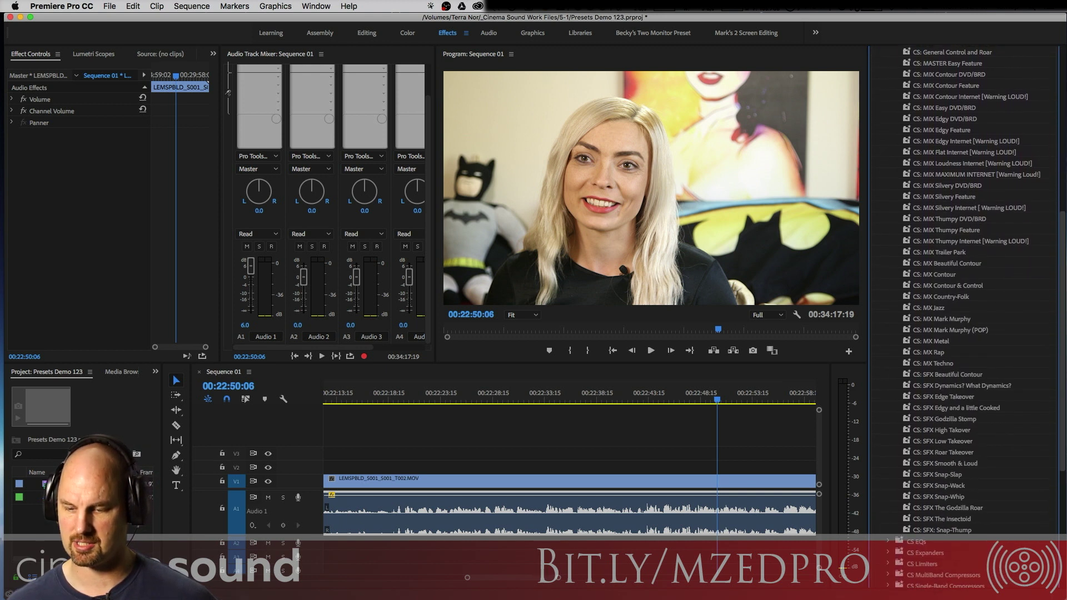
click(544, 399)
drag(978, 428, 584, 515)
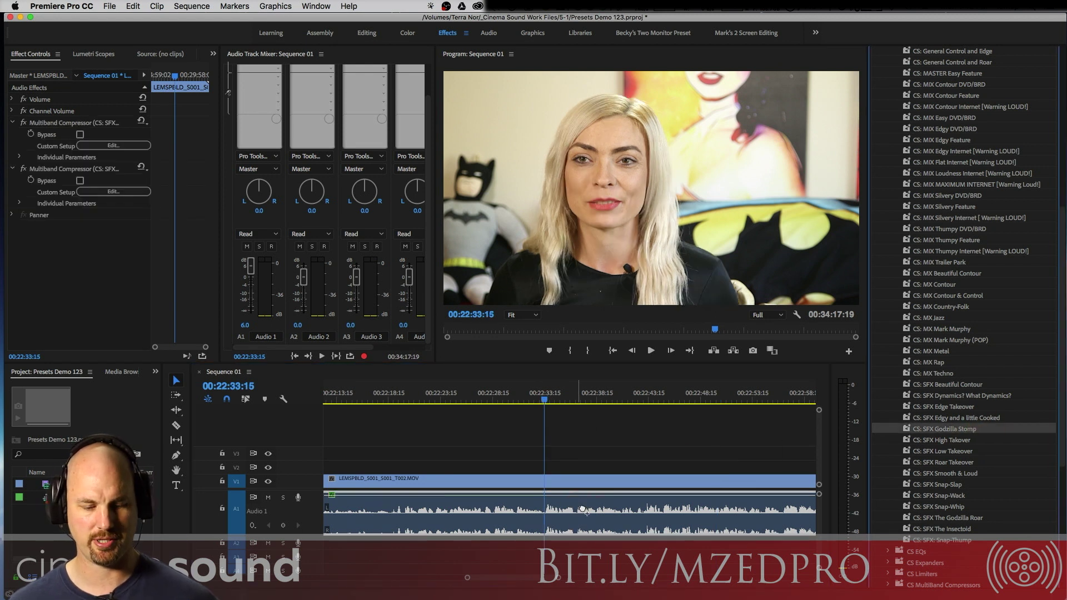
key(space)
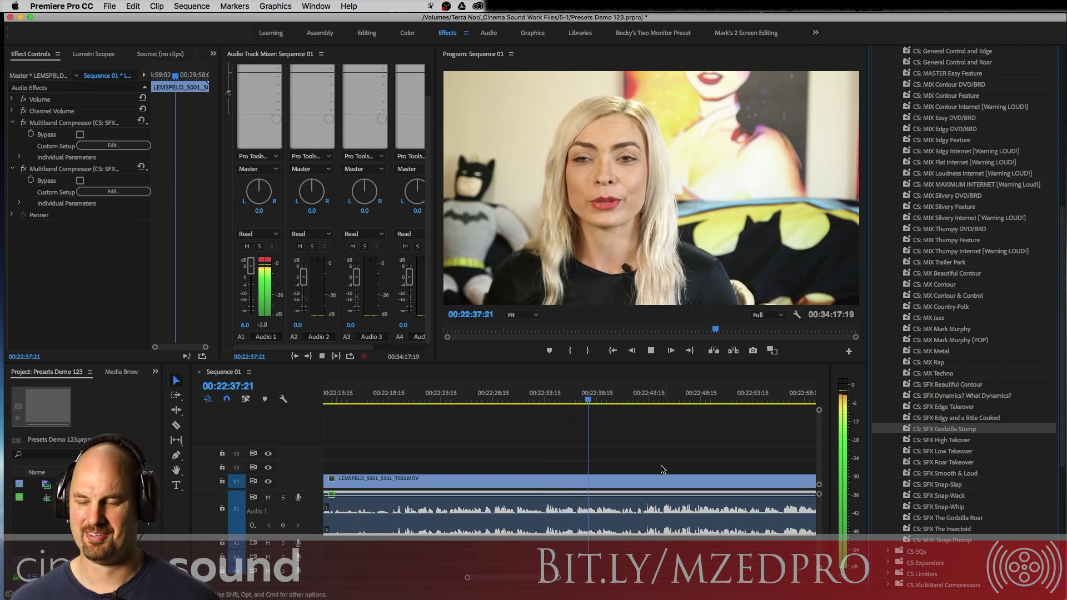
key(super+z)
drag(957, 422, 667, 510)
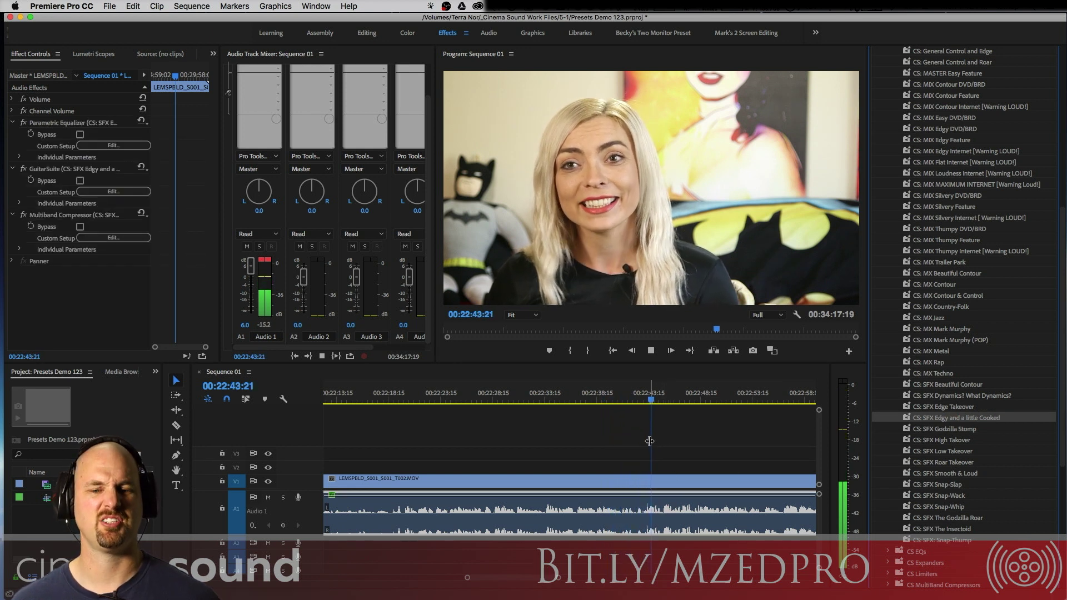
key(super+z)
Audition CS: SFX High Takeover and SFX The Godzilla Roar, undoing each.
drag(971, 441, 702, 512)
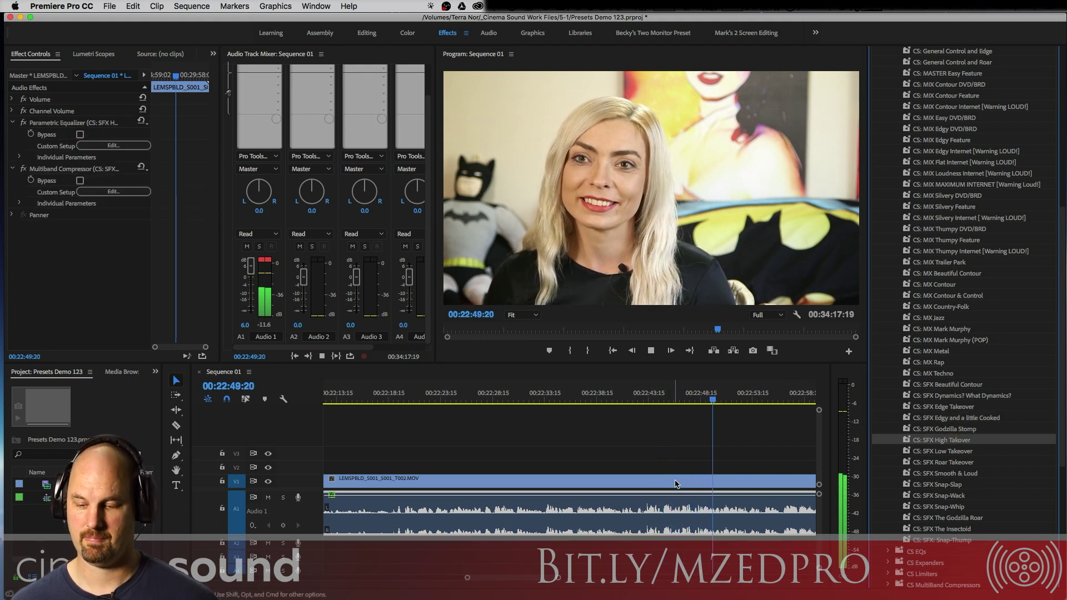
click(544, 405)
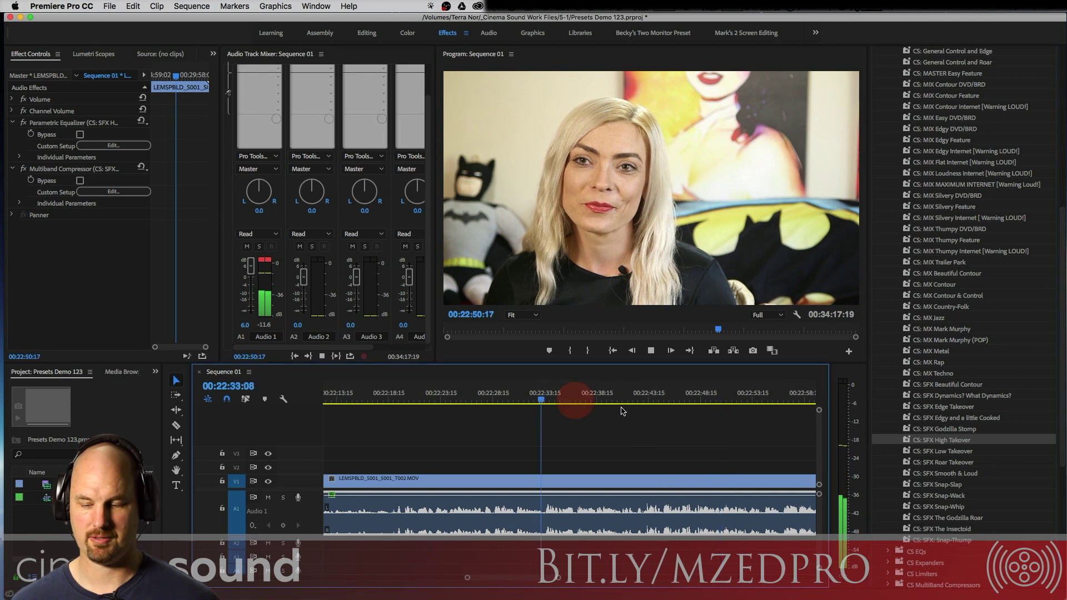
key(super+z)
click(959, 519)
drag(967, 520, 684, 509)
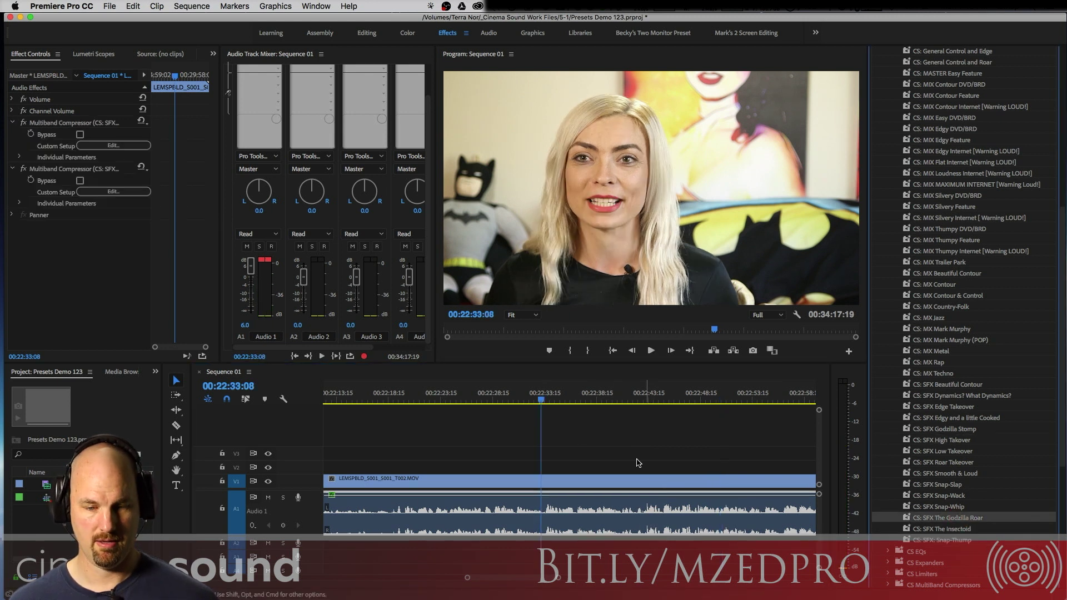
key(space)
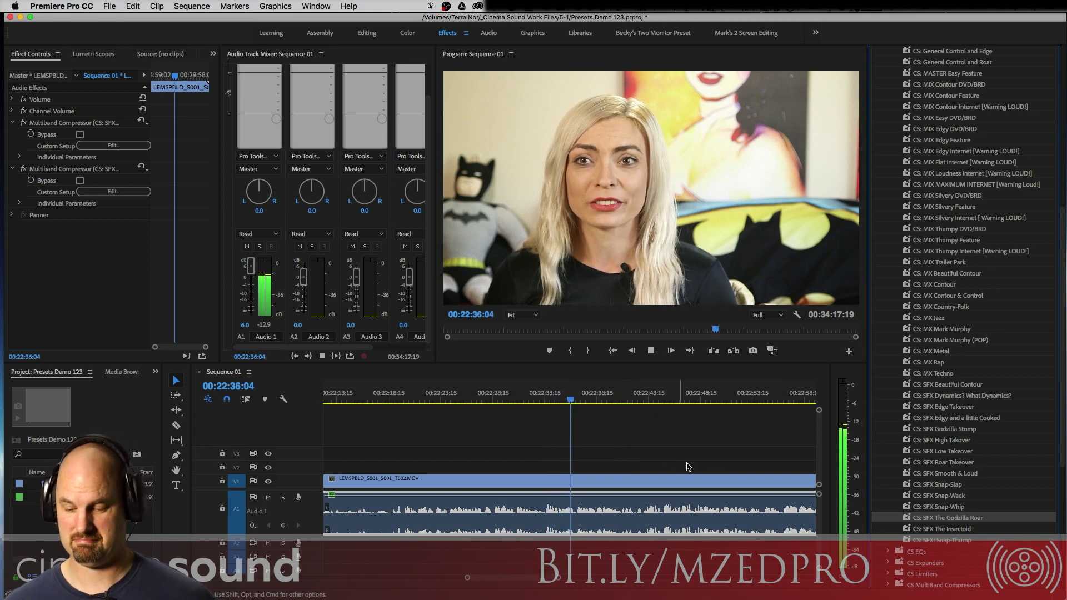
key(super+z)
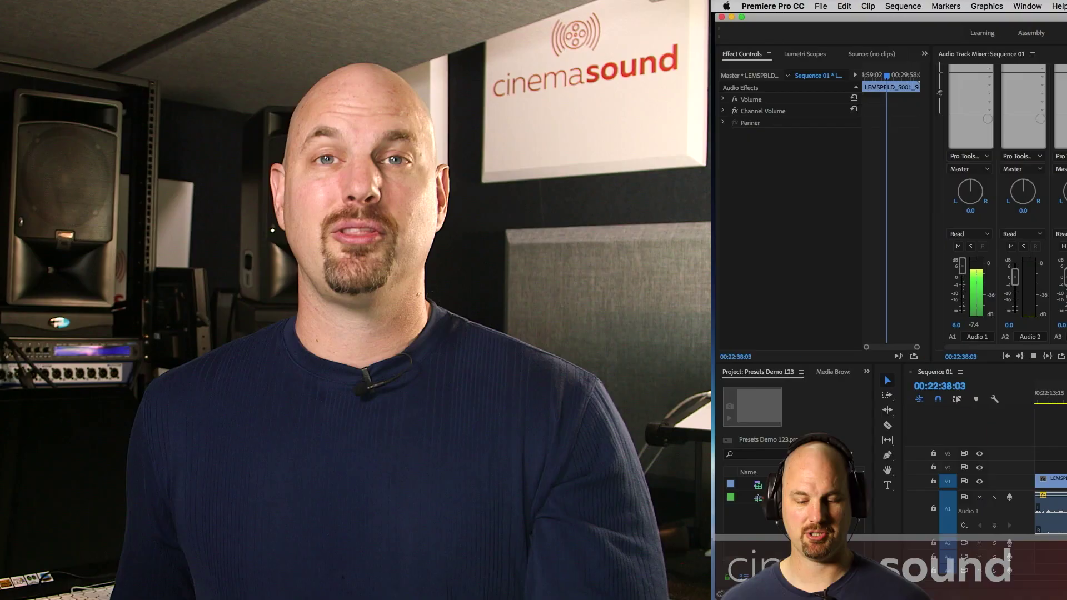